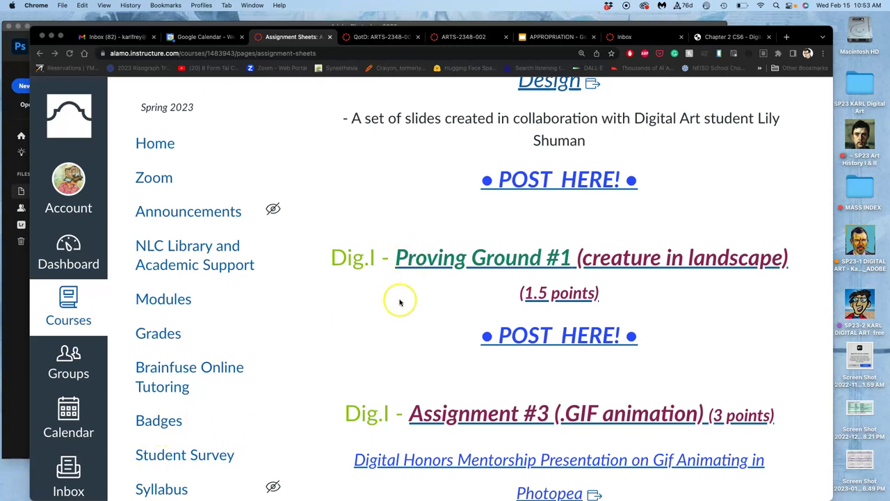
Step: Open the Proving Ground #1: Identify Patterns discussion and read its overview and directions down to the example image
scroll(400, 302, "up", 4)
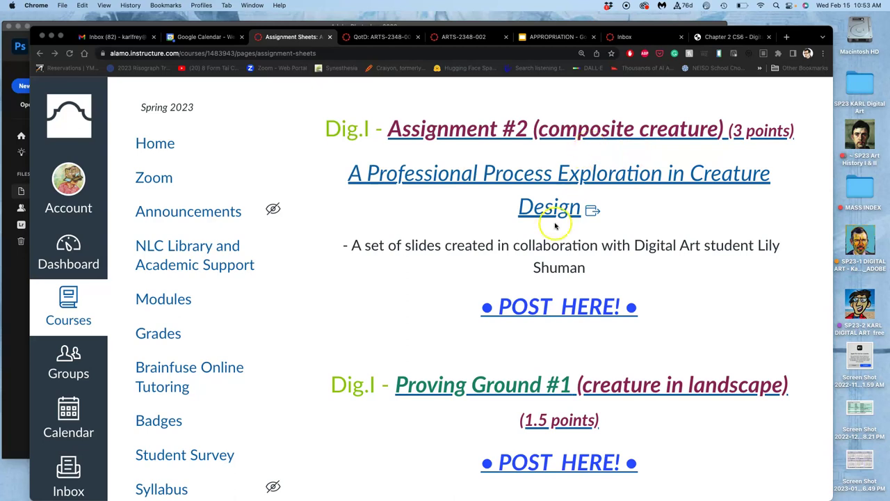
scroll(555, 225, "down", 5)
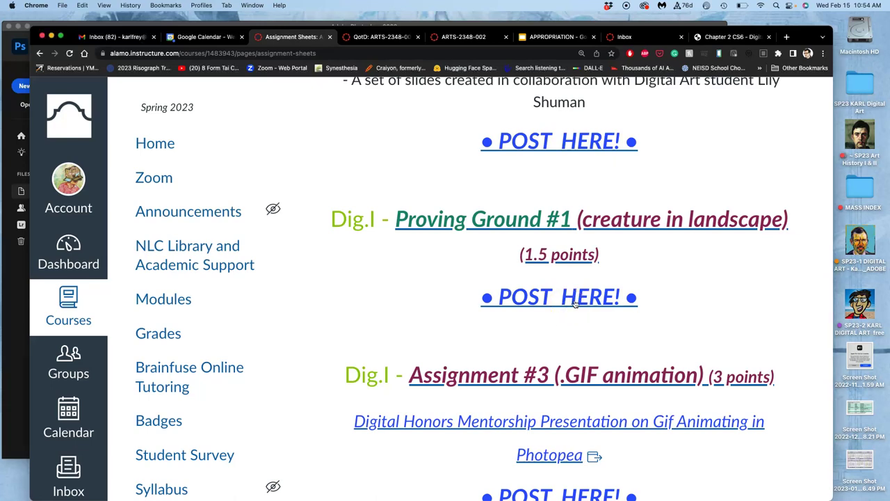
left_click(571, 301)
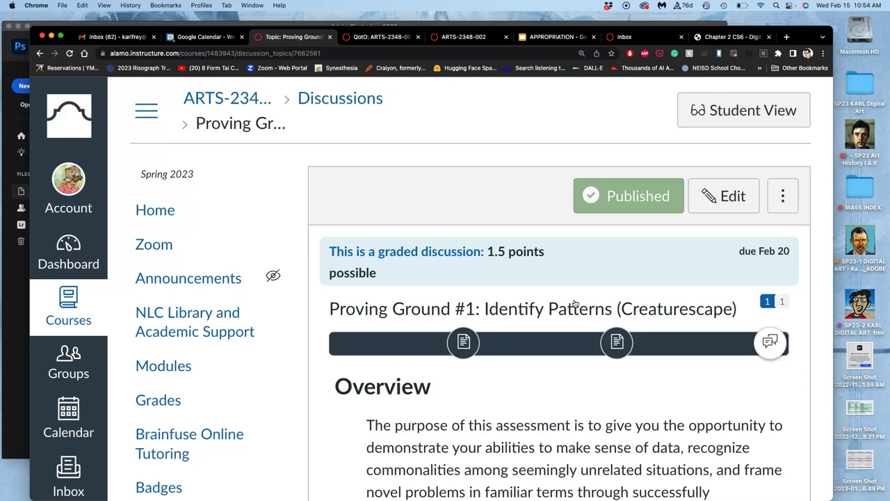
scroll(574, 303, "down", 5)
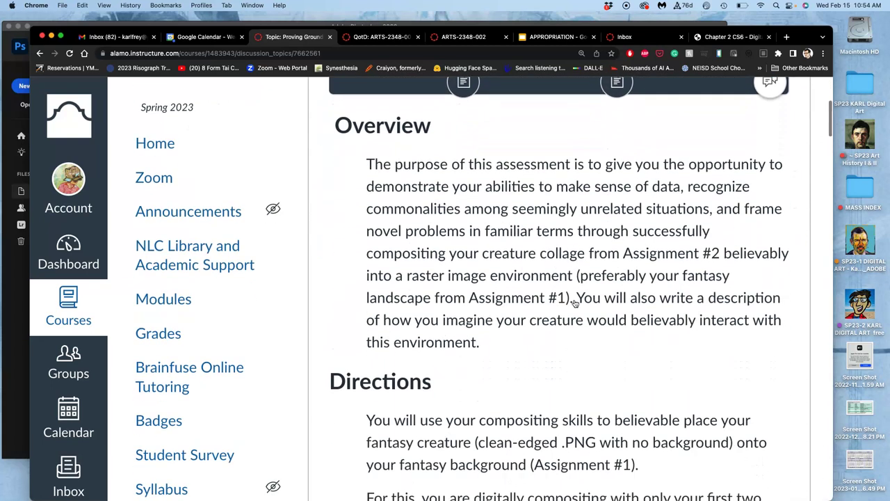
scroll(574, 303, "down", 12)
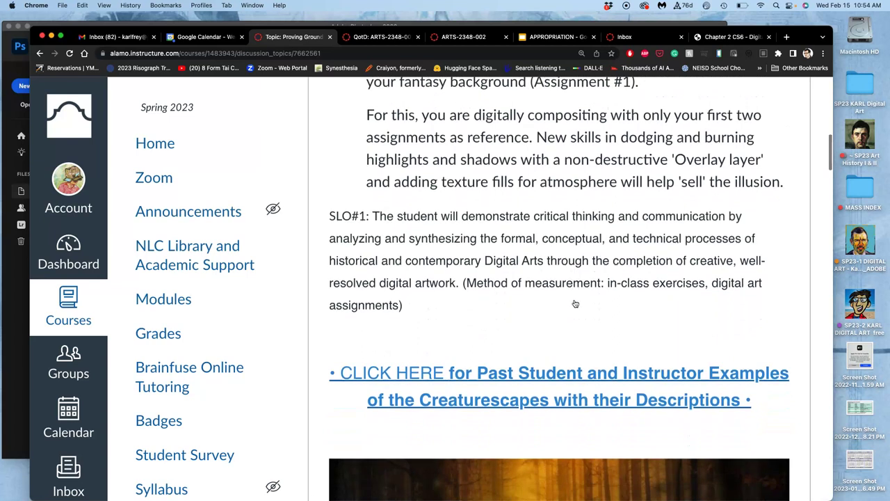
scroll(574, 303, "down", 2)
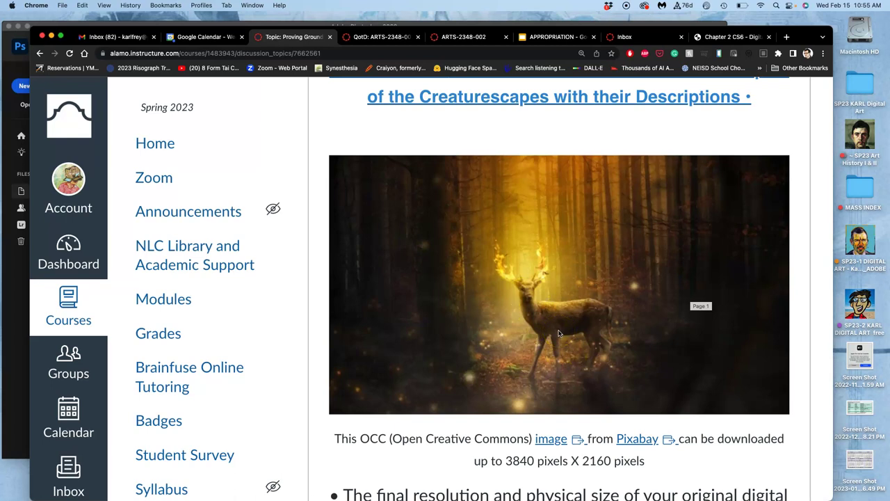
scroll(559, 334, "down", 15)
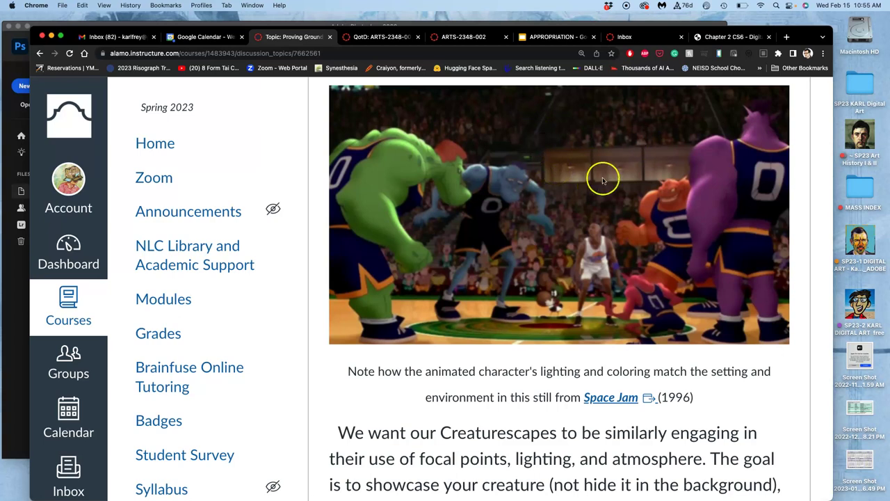
scroll(566, 187, "down", 5)
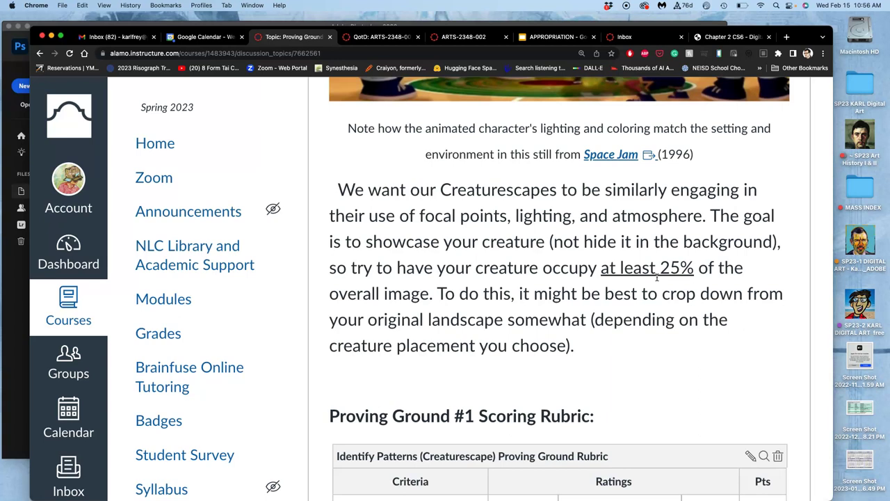
scroll(656, 277, "down", 3)
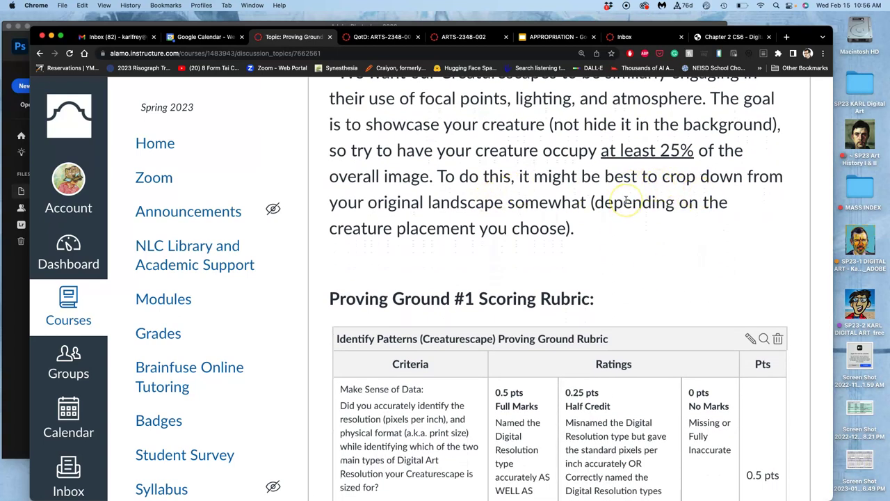
scroll(626, 200, "down", 5)
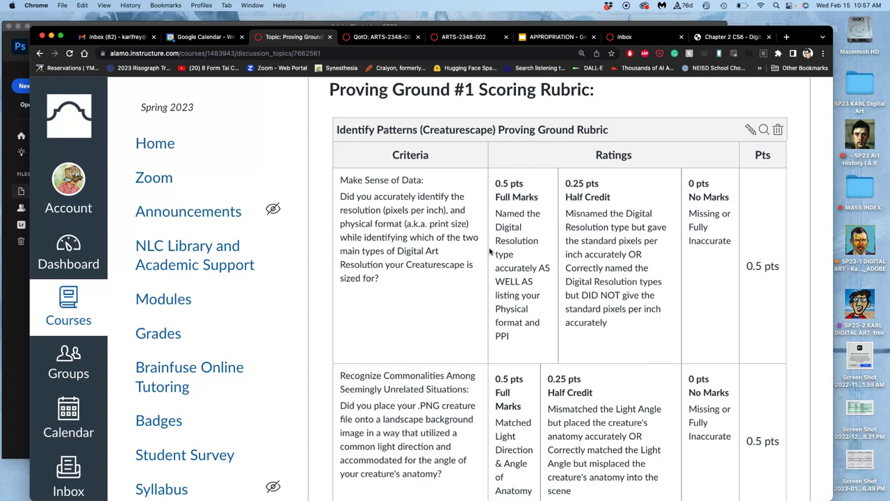
left_click(499, 235)
scroll(584, 261, "down", 2)
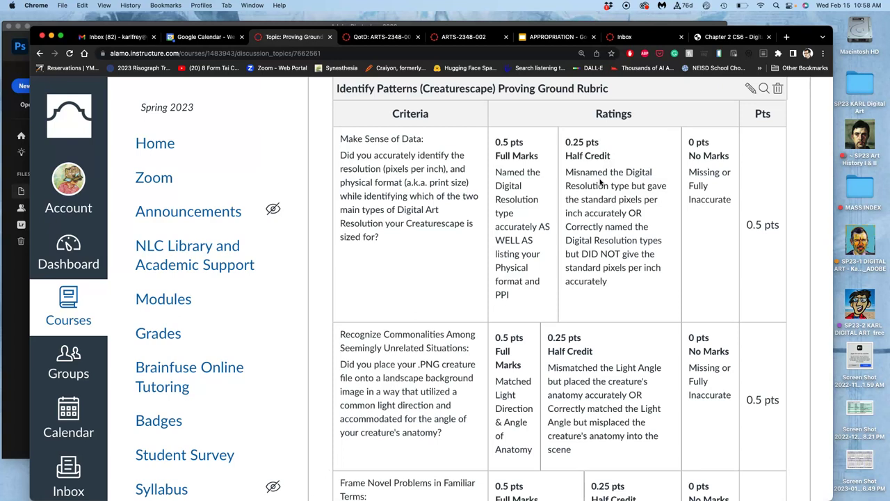
scroll(601, 182, "down", 5)
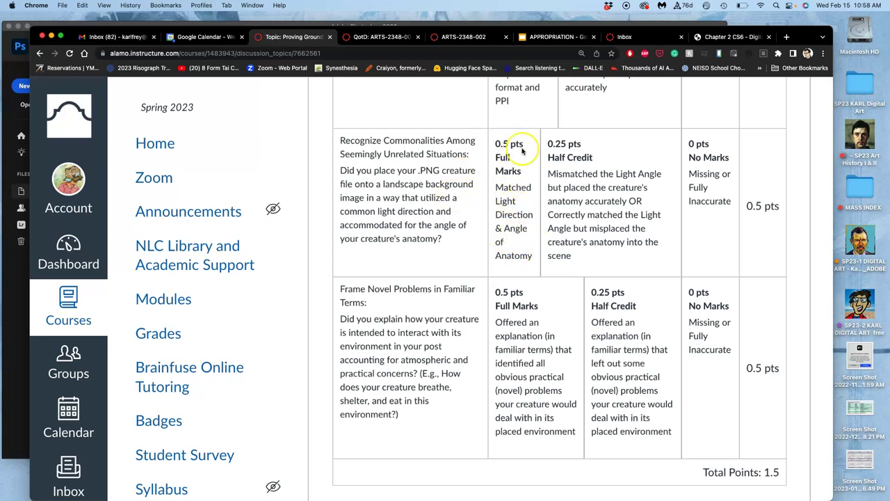
scroll(503, 196, "down", 3)
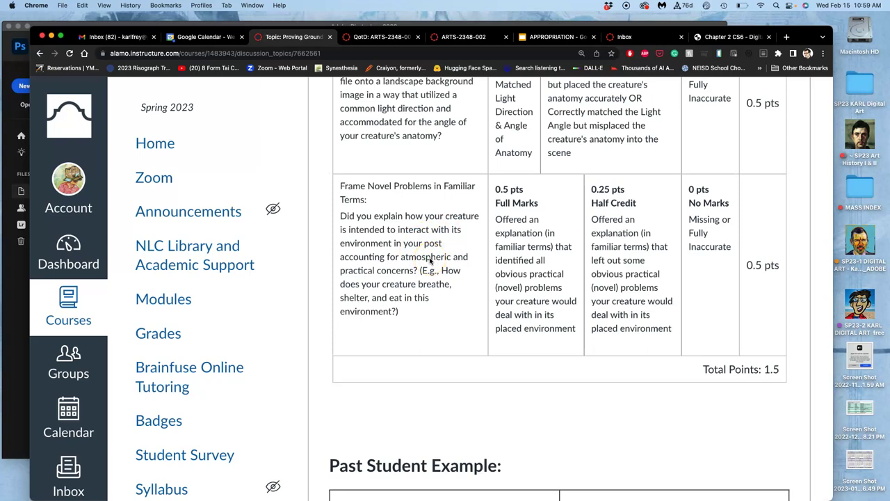
scroll(430, 260, "down", 1)
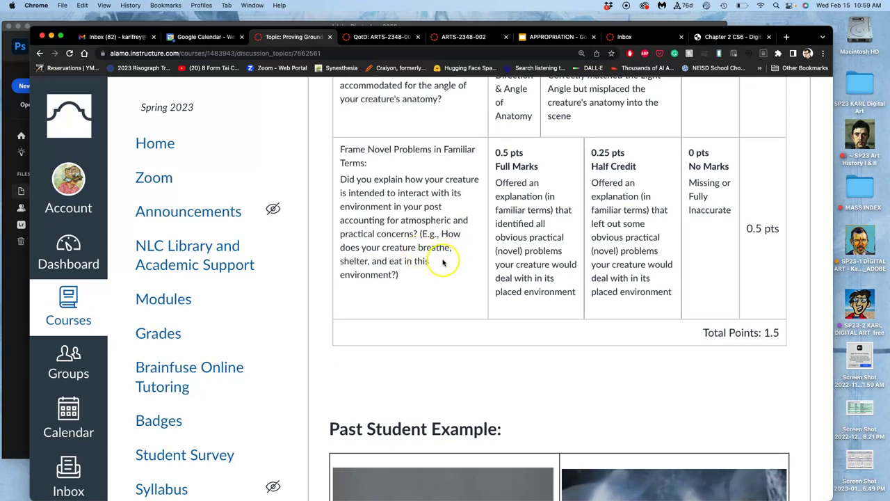
scroll(442, 260, "down", 1)
scroll(442, 262, "up", 1)
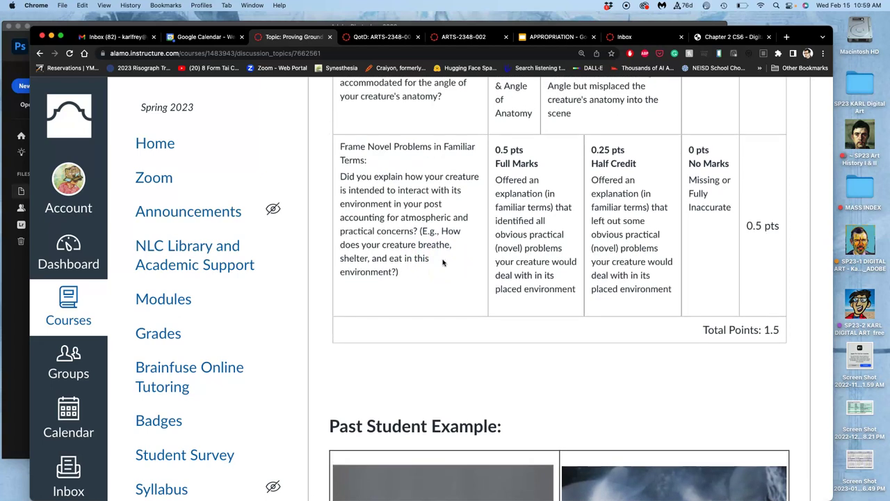
scroll(442, 263, "down", 10)
scroll(442, 262, "down", 5)
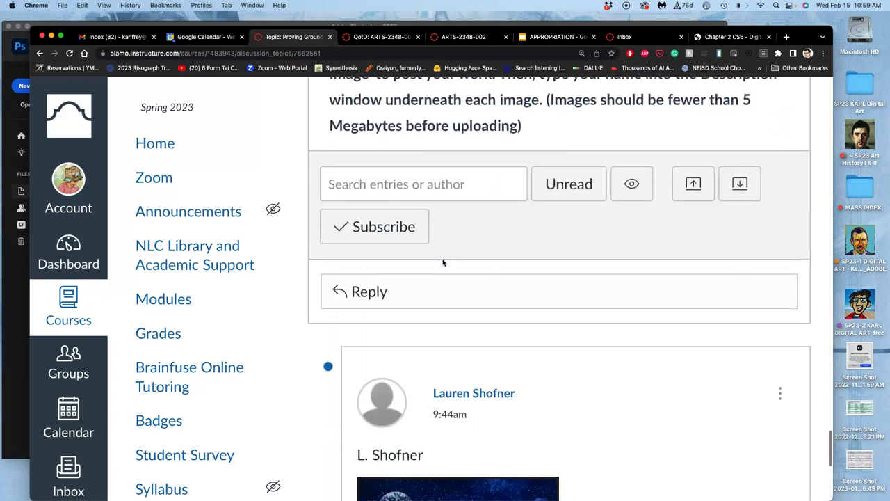
scroll(442, 262, "up", 15)
Step: Open the Past Instructor and Student Examples page and browse its creature examples down to the Previous/Next buttons
scroll(442, 262, "up", 15)
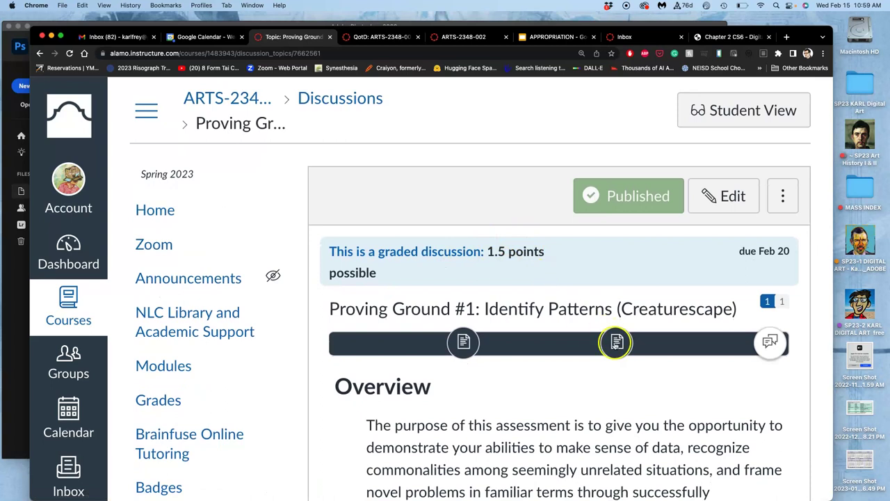
left_click(616, 343)
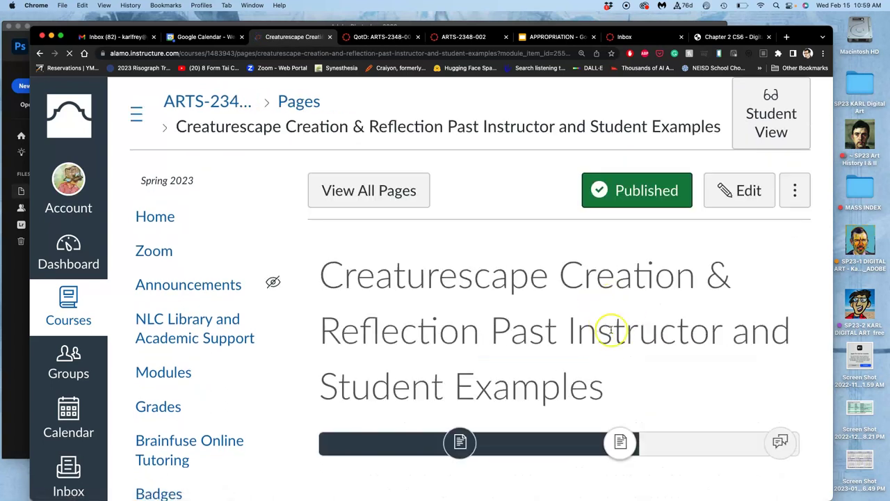
scroll(621, 324, "down", 5)
scroll(610, 330, "down", 4)
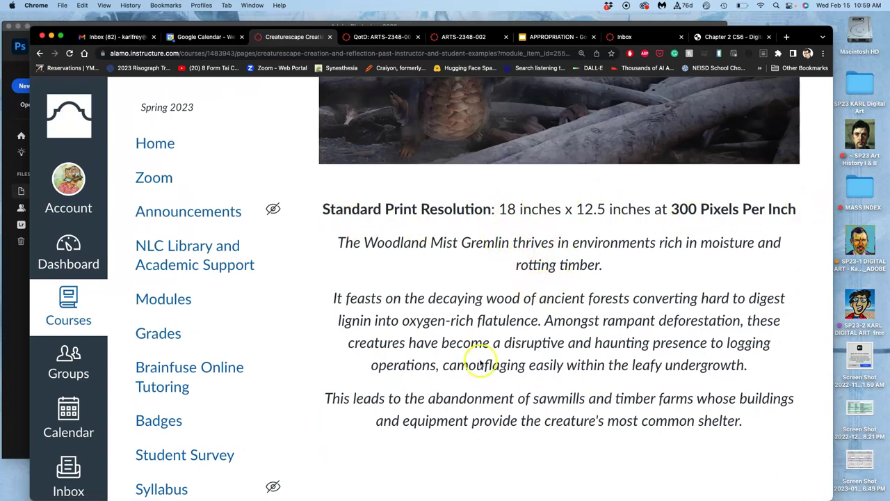
scroll(540, 357, "up", 4)
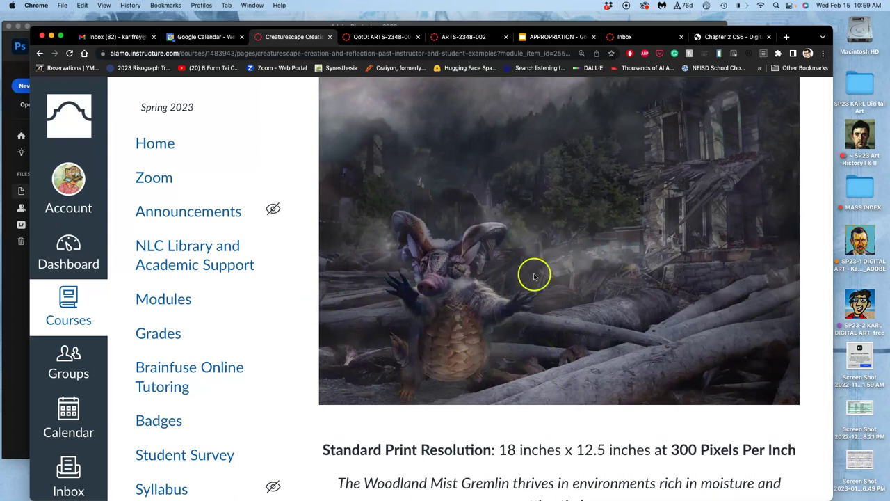
scroll(605, 310, "down", 10)
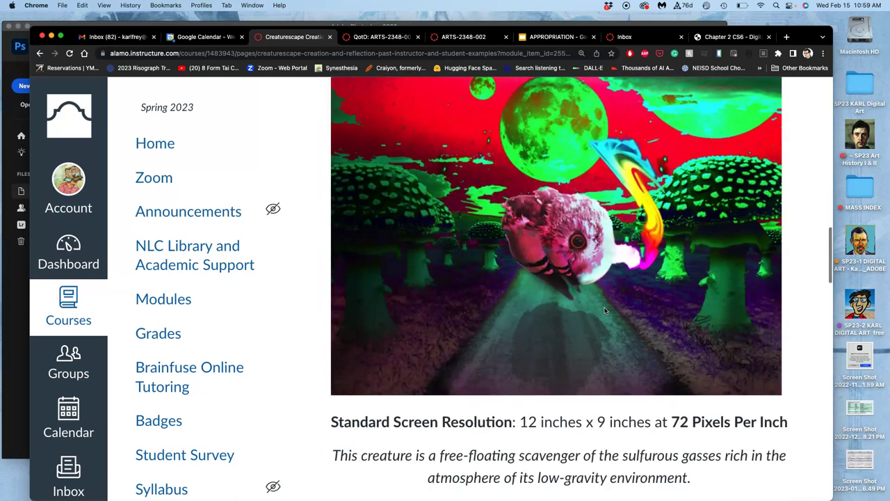
scroll(605, 310, "down", 8)
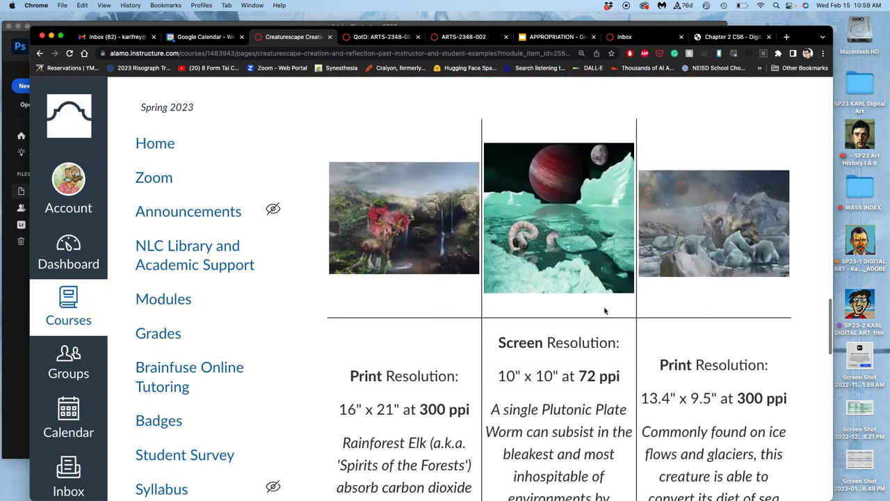
scroll(605, 310, "down", 9)
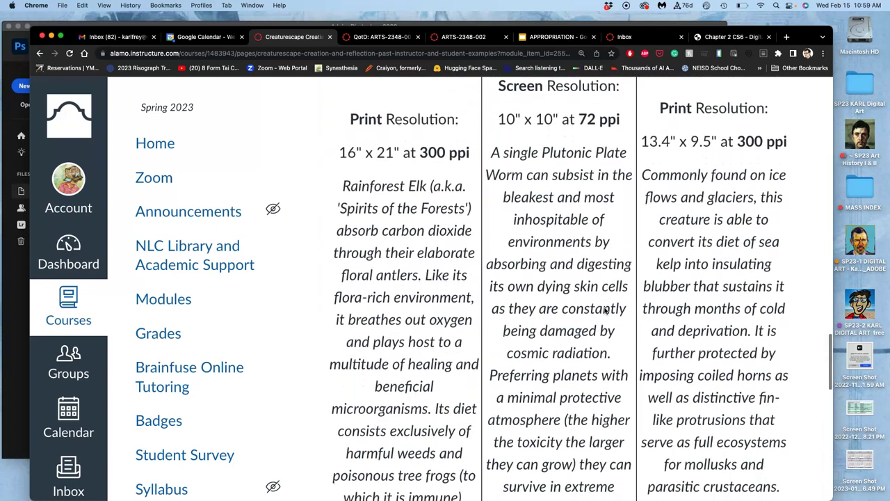
scroll(605, 309, "down", 6)
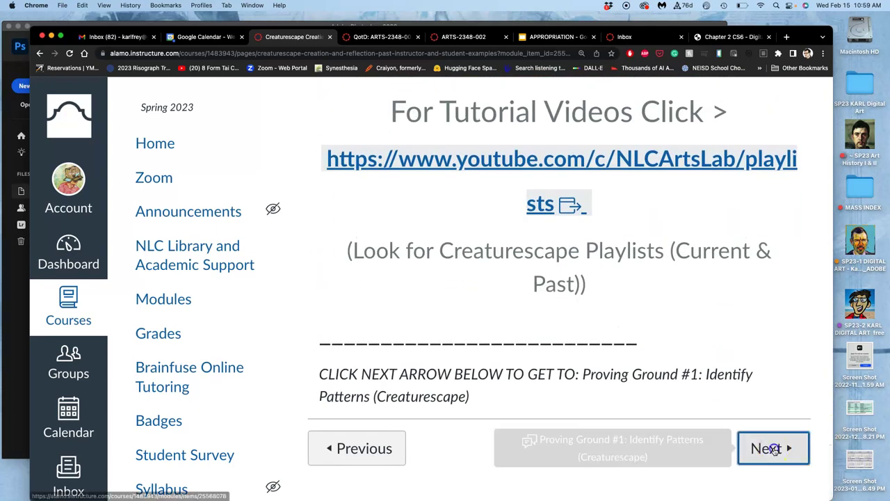
Step: Advance to the Proving Ground #1 discussion, look over a student's posted artwork, then switch to Photoshop
left_click(771, 449)
scroll(774, 451, "down", 6)
scroll(774, 451, "down", 20)
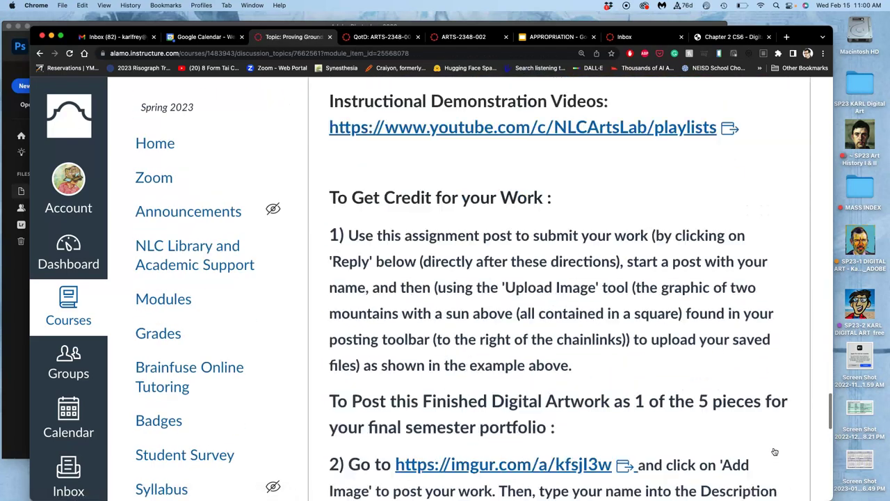
scroll(774, 452, "down", 5)
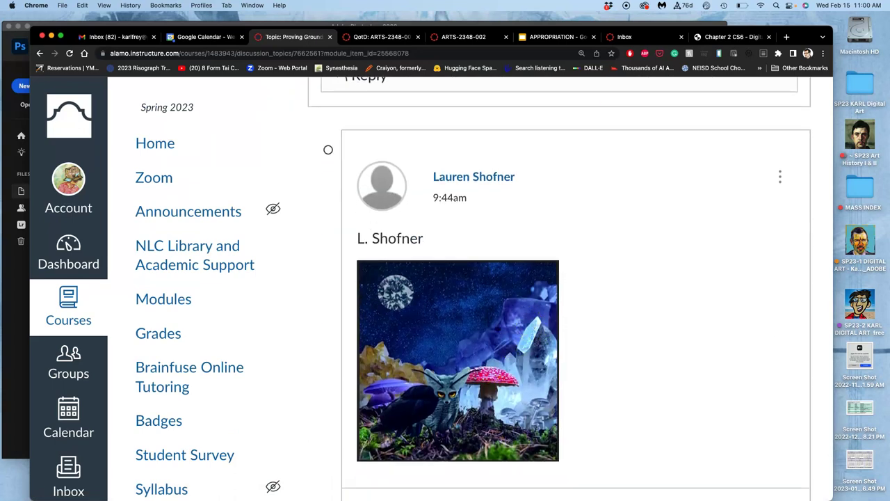
left_click(25, 46)
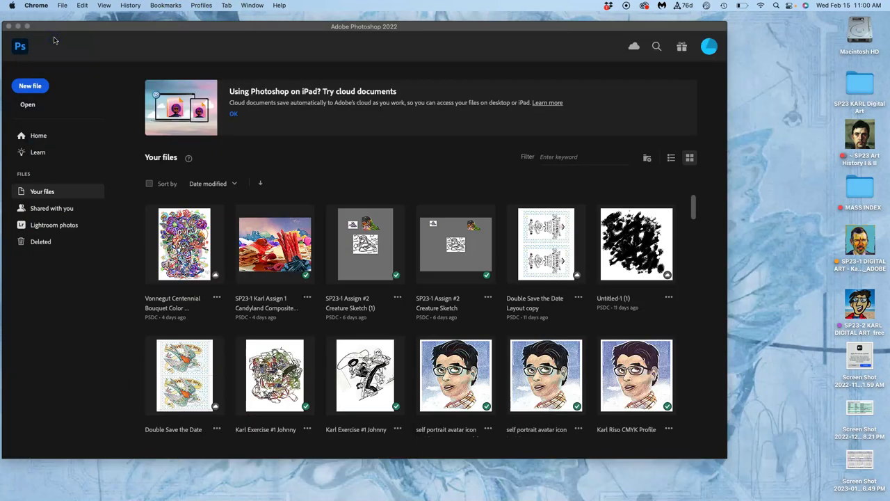
Step: Open the Candyland Composite .psd from SP23-1 DIGITAL ART > Assignment #1 Fantasy Landscape
double_click(861, 242)
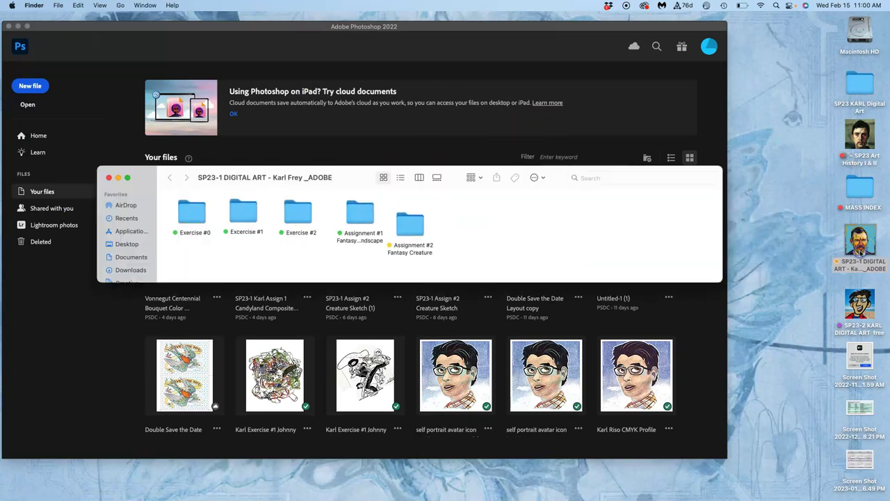
double_click(360, 214)
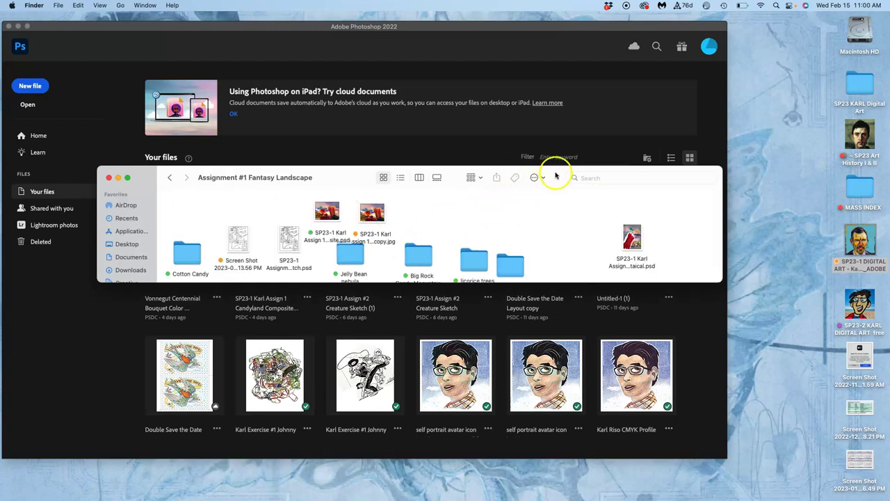
left_click_drag(556, 176, 559, 88)
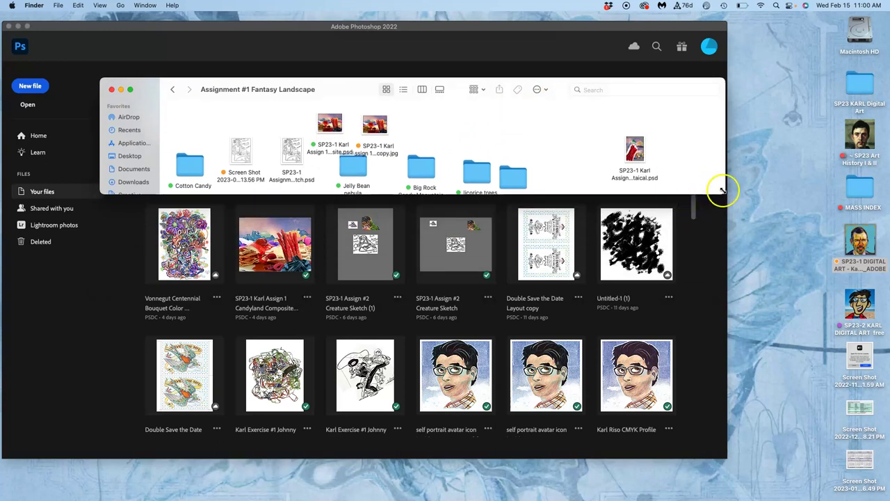
left_click_drag(722, 192, 758, 323)
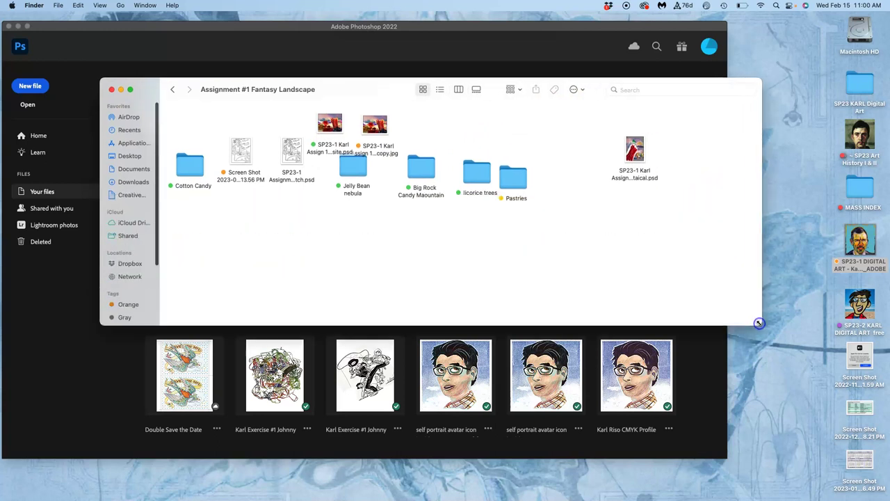
double_click(332, 127)
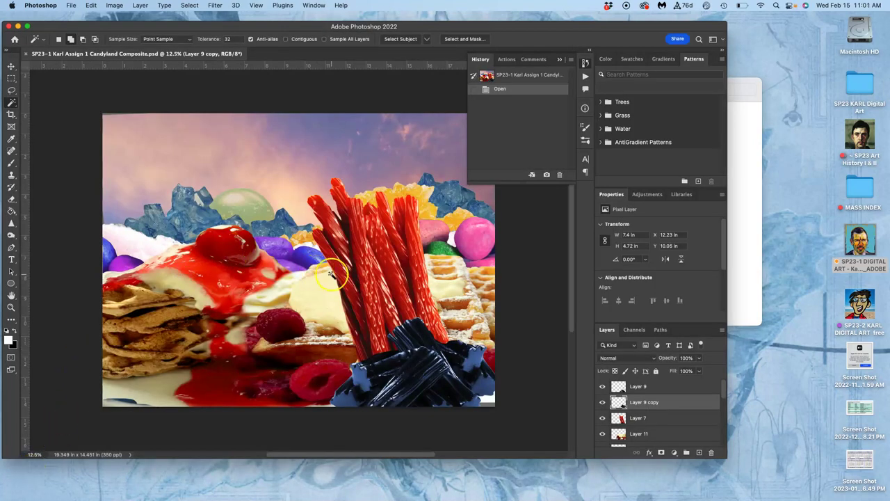
Step: Close the floating History panel and zoom out to fit the whole composite
scroll(333, 275, "down", 2)
scroll(334, 274, "up", 3)
scroll(639, 393, "down", 1)
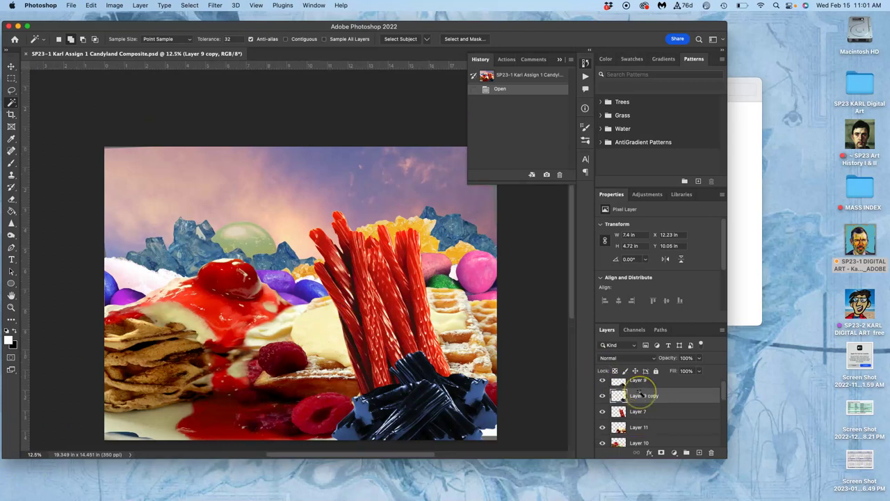
scroll(378, 287, "down", 2)
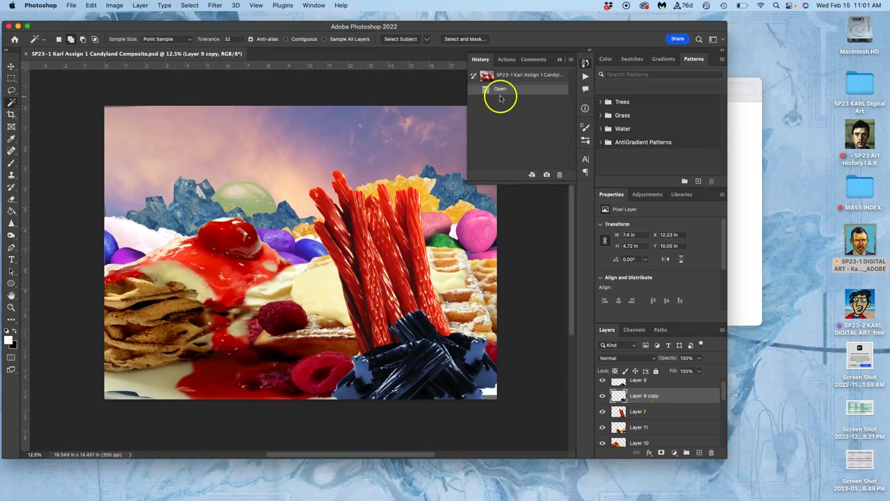
left_click(559, 60)
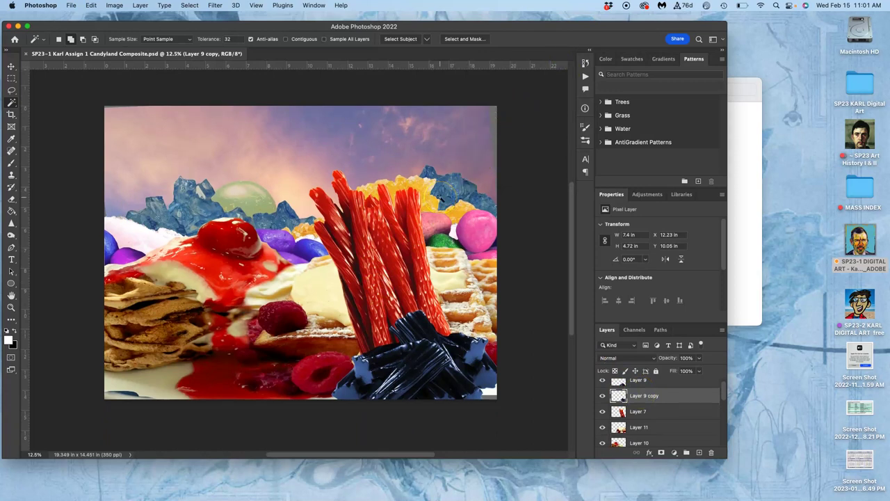
scroll(440, 200, "up", 8)
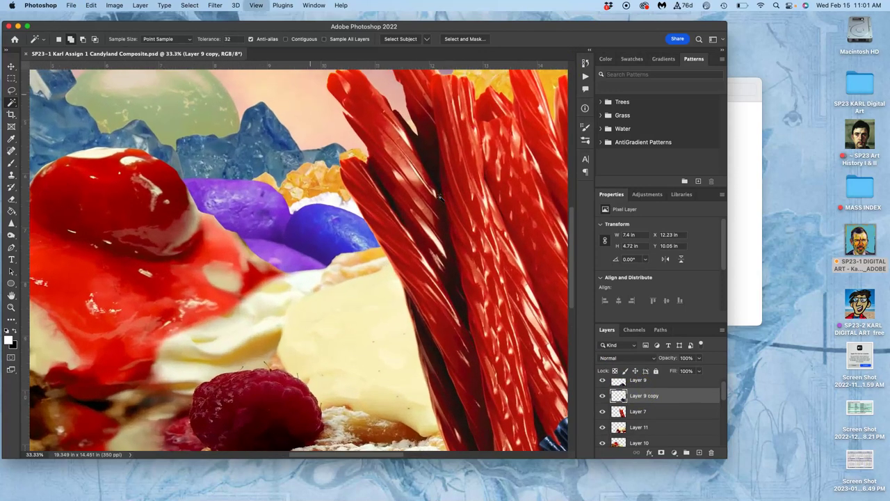
scroll(440, 199, "right", 5)
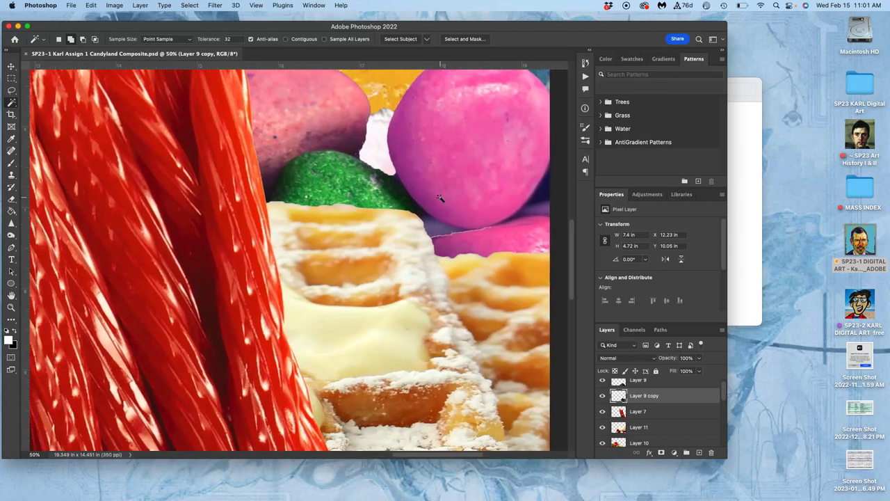
key("super+minus")
key("super+minus")
key("super+minus")
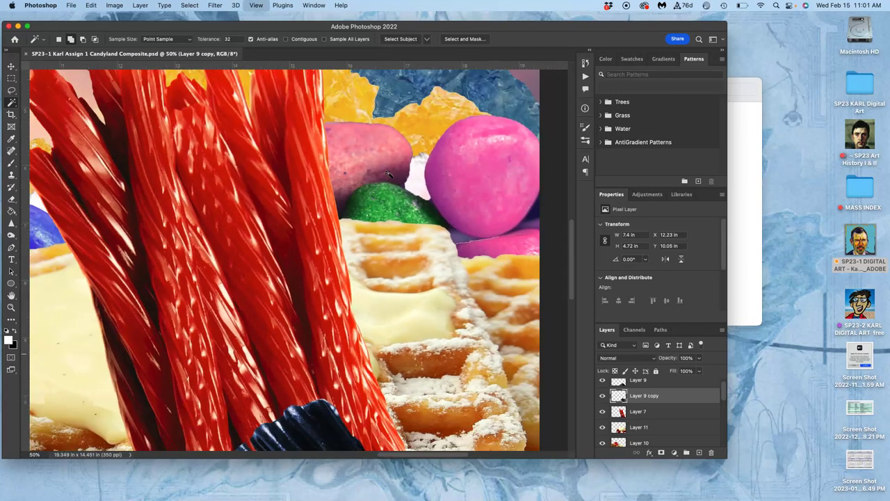
key("super+minus")
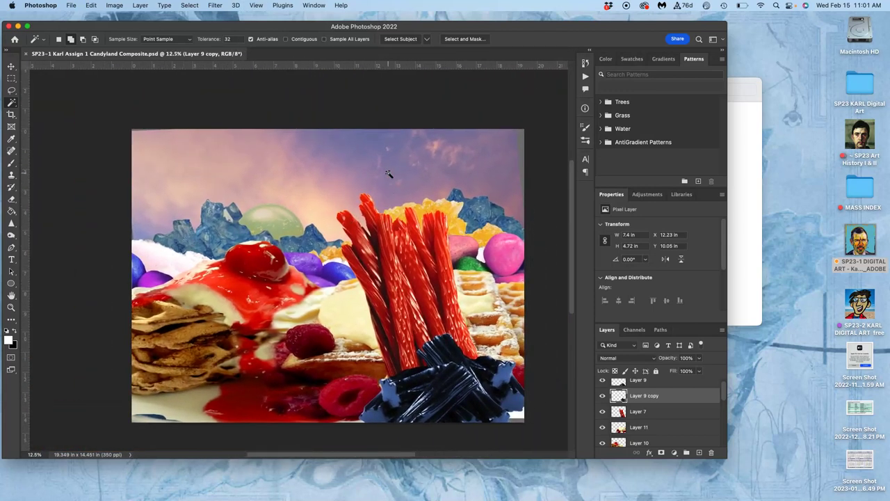
Step: Hide and reshow Layer 9, Layer 9 copy and Layer 7 to check each licorice layer
left_click(602, 380)
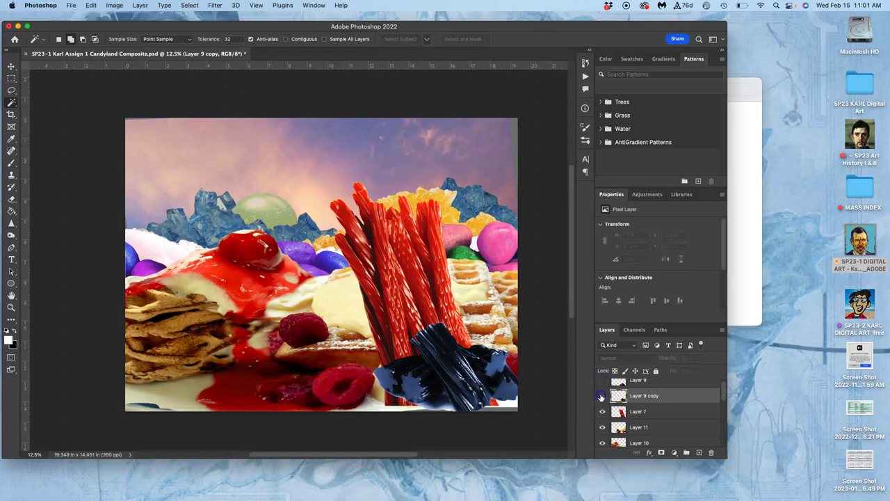
left_click(602, 396)
left_click(602, 412)
left_click(602, 412)
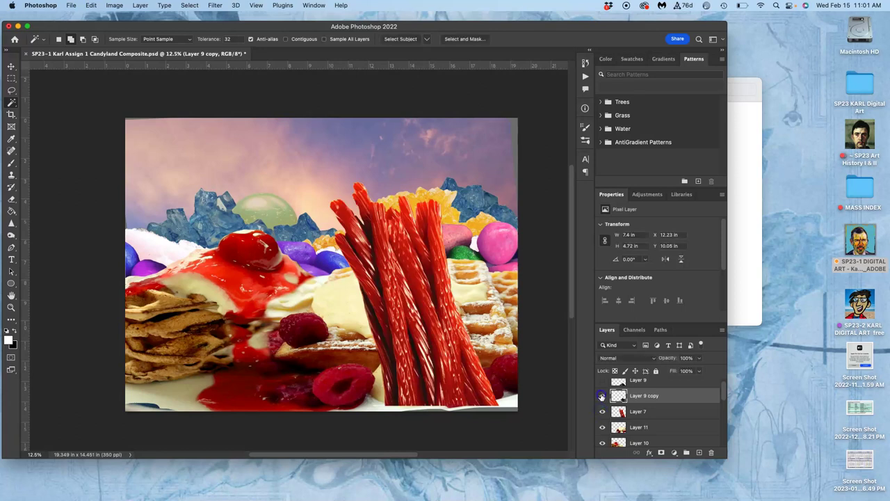
left_click(602, 395)
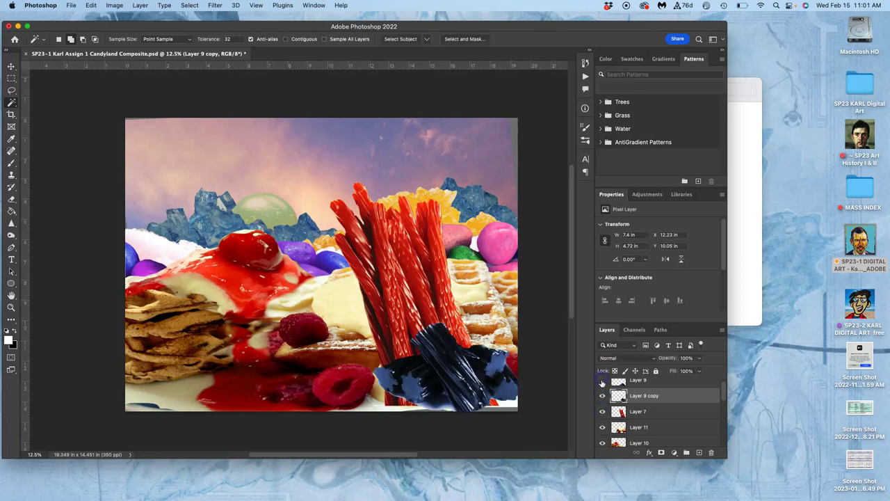
left_click(602, 381)
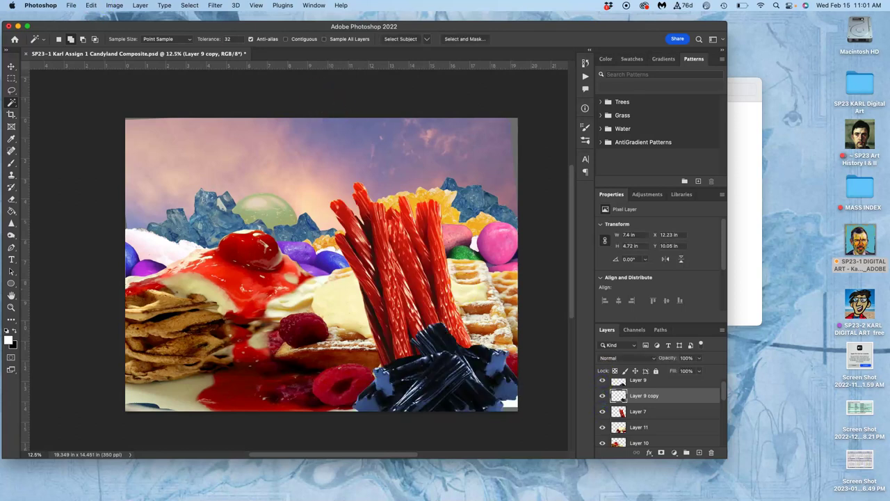
left_click(115, 5)
mouse_move(119, 32)
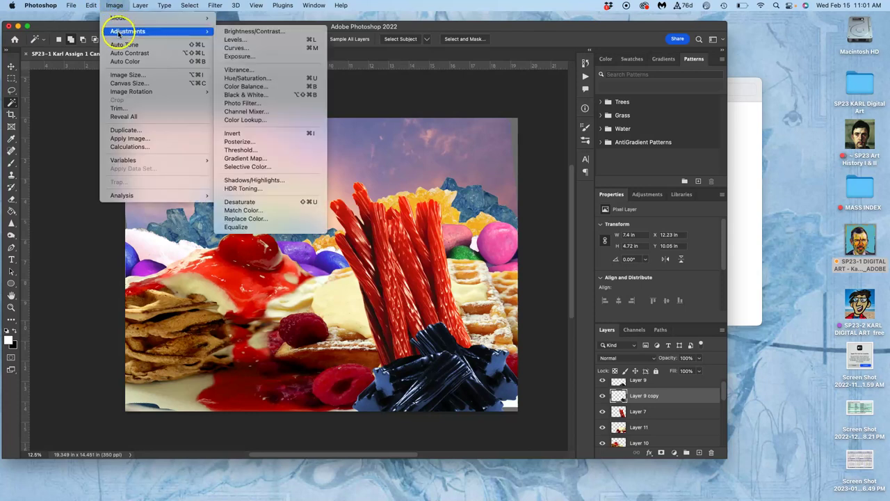
left_click(125, 74)
left_click(599, 285)
left_click(600, 295)
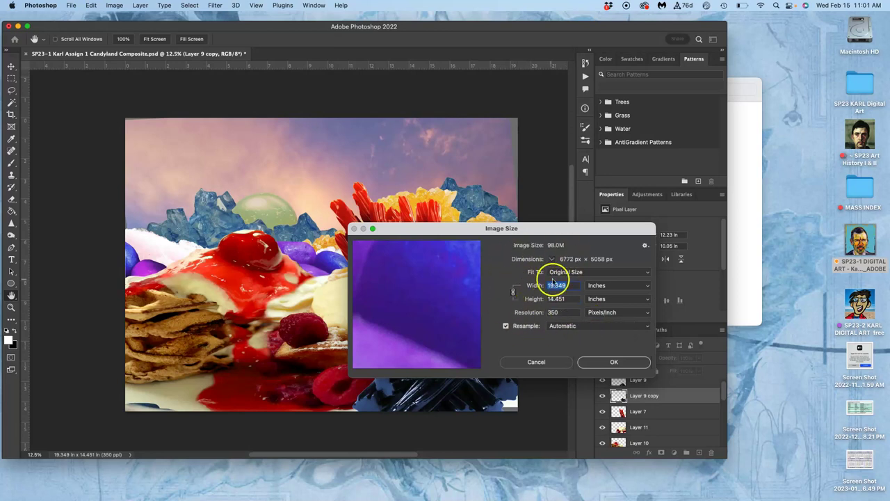
left_click(614, 362)
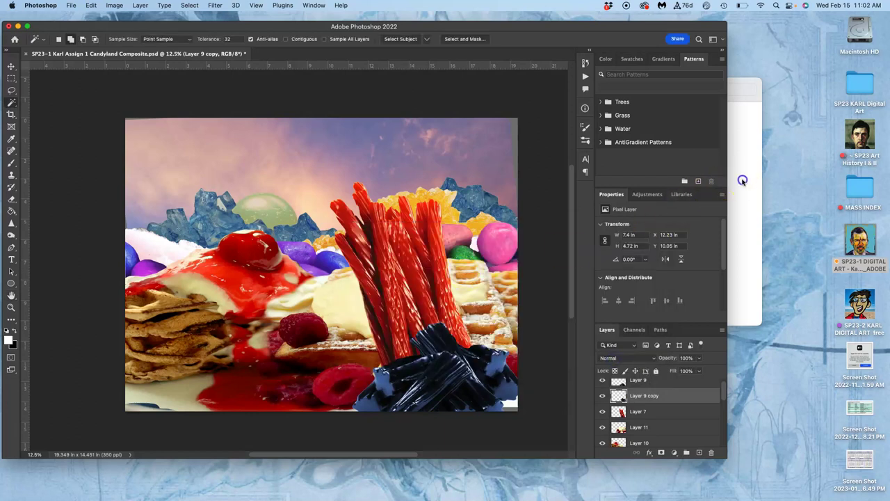
Step: Go back to the course folder and open Creature Sketch.psd from Assignment #2 Fantasy Creature
left_click(739, 179)
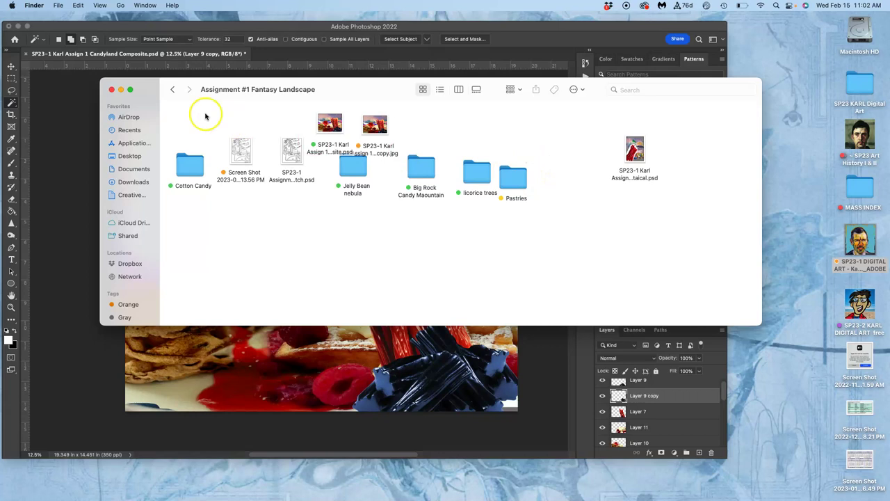
left_click(175, 91)
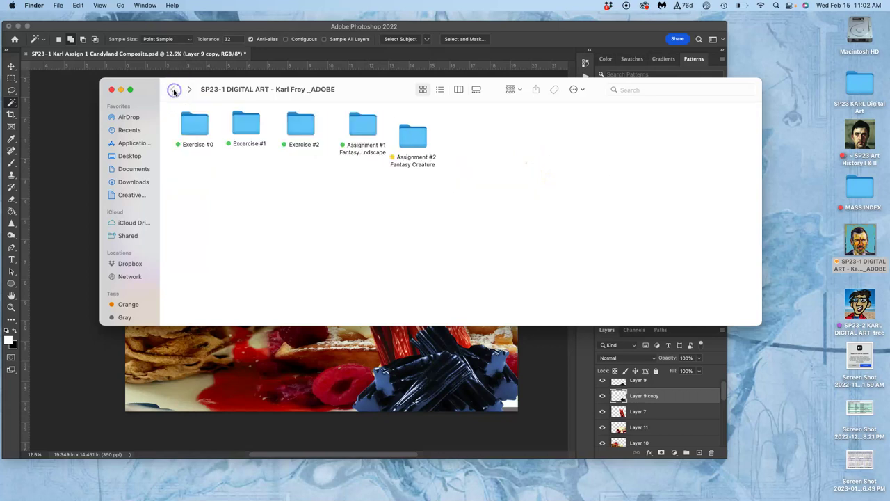
double_click(416, 138)
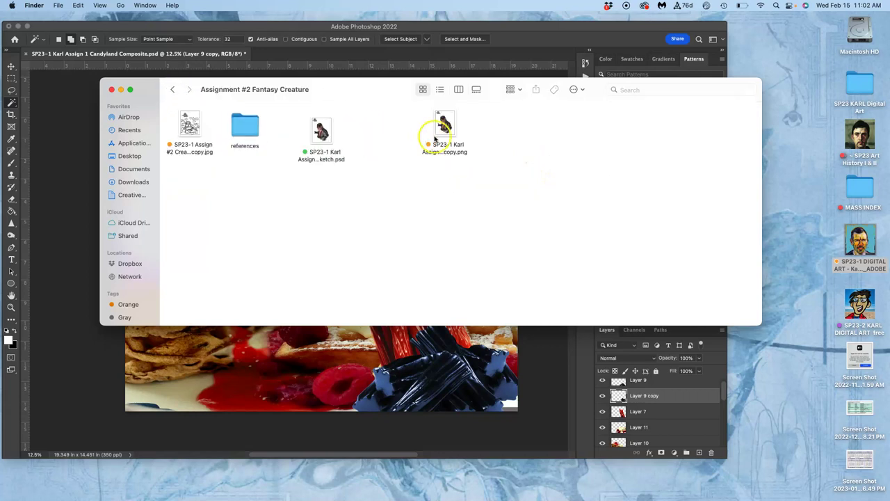
double_click(322, 131)
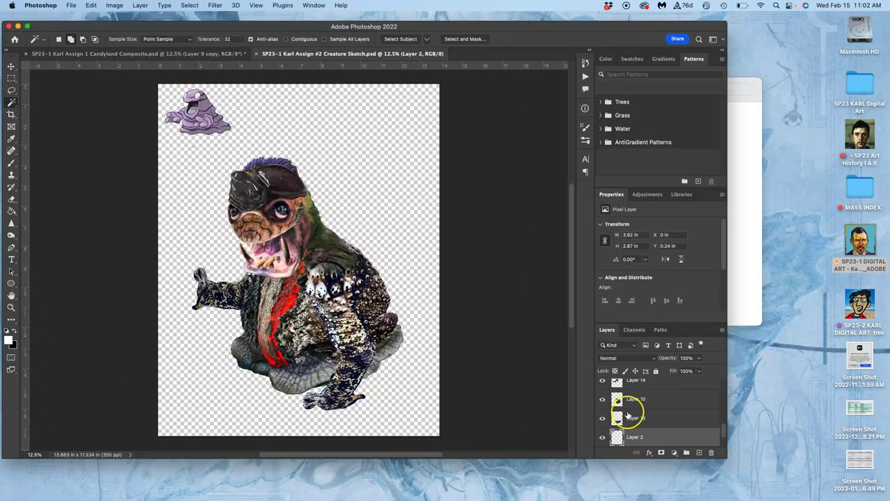
Step: Toggle Group 1, Layer 5 and Layer 7 to check head and mouth, then close Creature Sketch with Don't Save
scroll(630, 409, "up", 3)
scroll(625, 410, "up", 2)
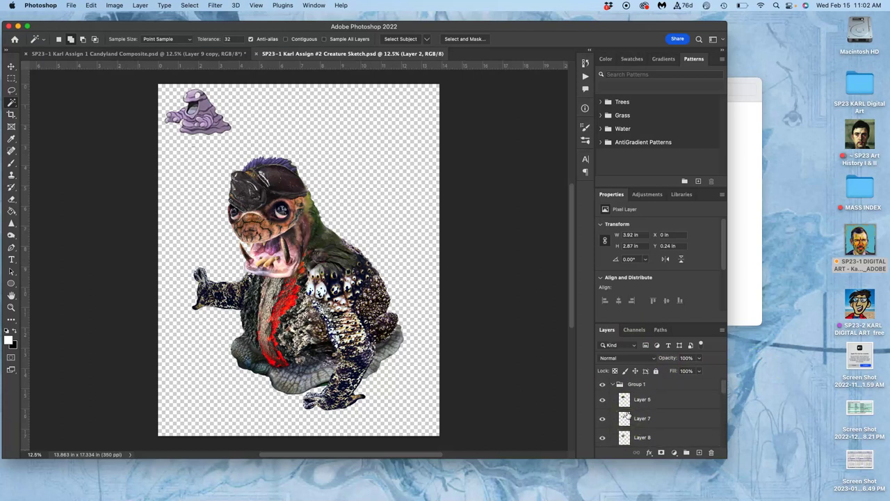
left_click(602, 385)
left_click(602, 385)
left_click(602, 397)
left_click(603, 398)
left_click(603, 412)
left_click(603, 413)
left_click(258, 53)
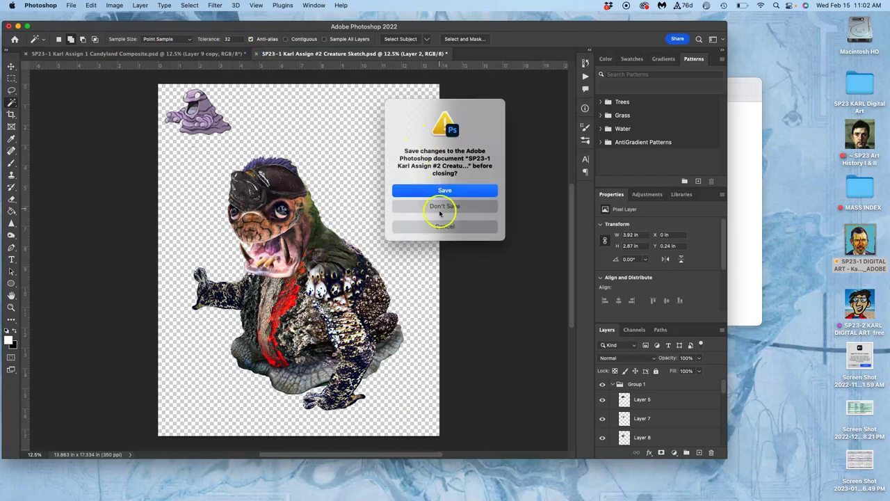
left_click(439, 207)
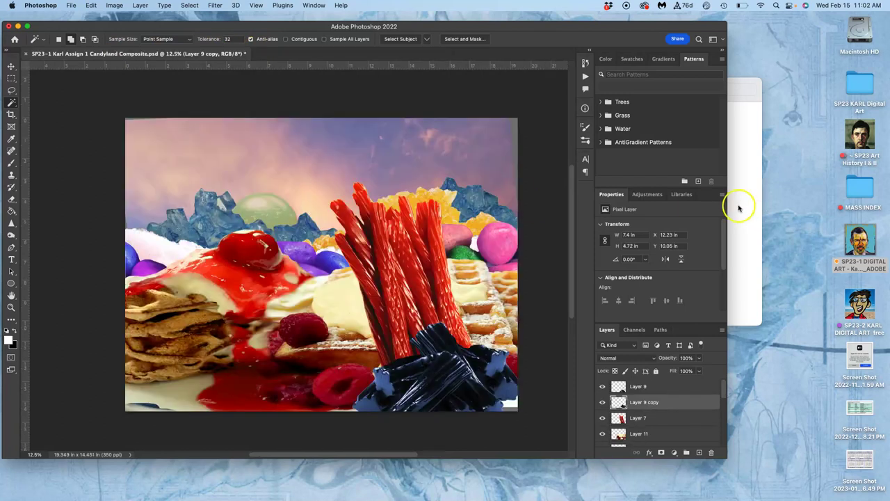
Step: Look at the creature copy PNG in Preview, then reopen Creature Sketch.psd in Photoshop
left_click(737, 205)
left_click(445, 124)
double_click(447, 124)
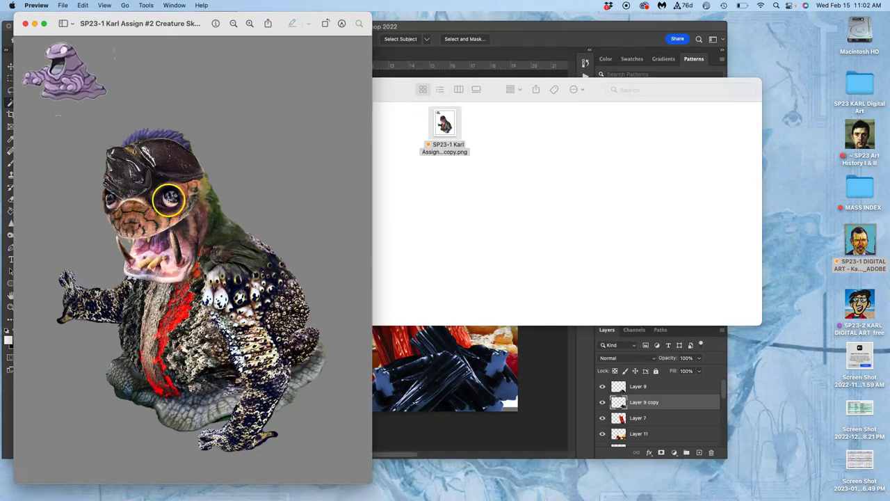
left_click(25, 24)
left_click(287, 189)
left_click(339, 349)
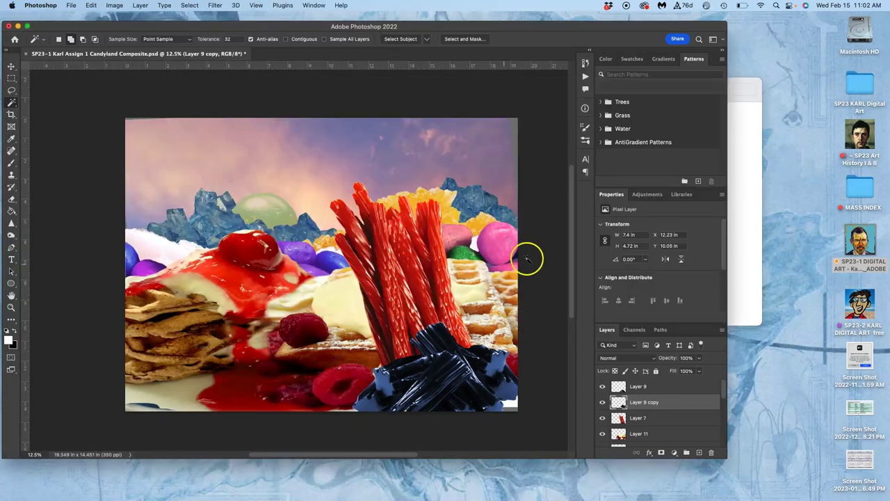
left_click(740, 139)
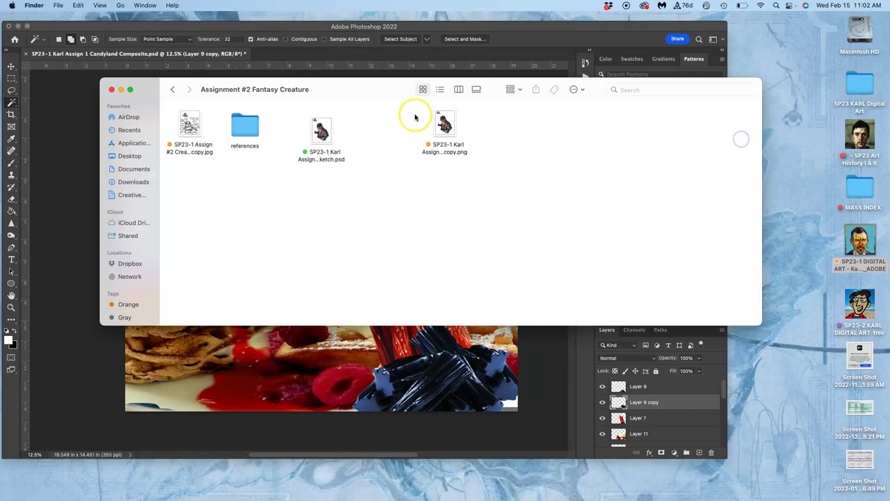
double_click(321, 131)
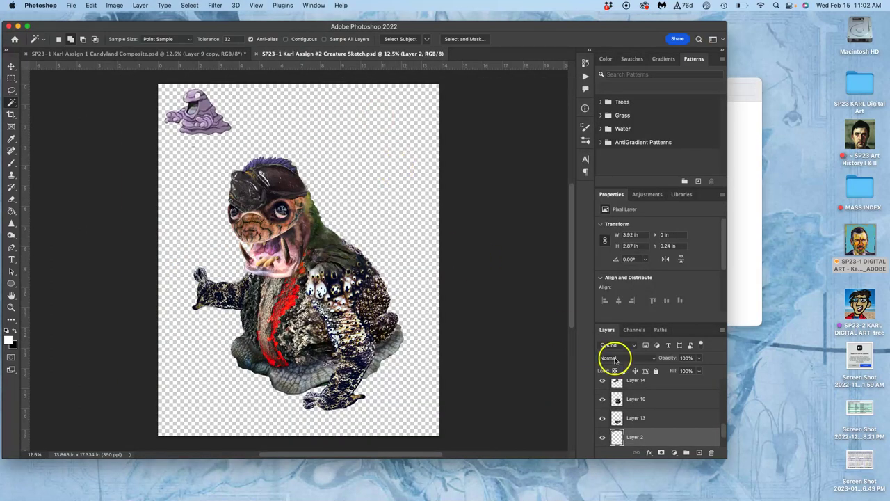
Step: Select Group 1 and toggle its visibility to see which part of the creature it holds
scroll(403, 236, "down", 3)
scroll(383, 224, "left", 2)
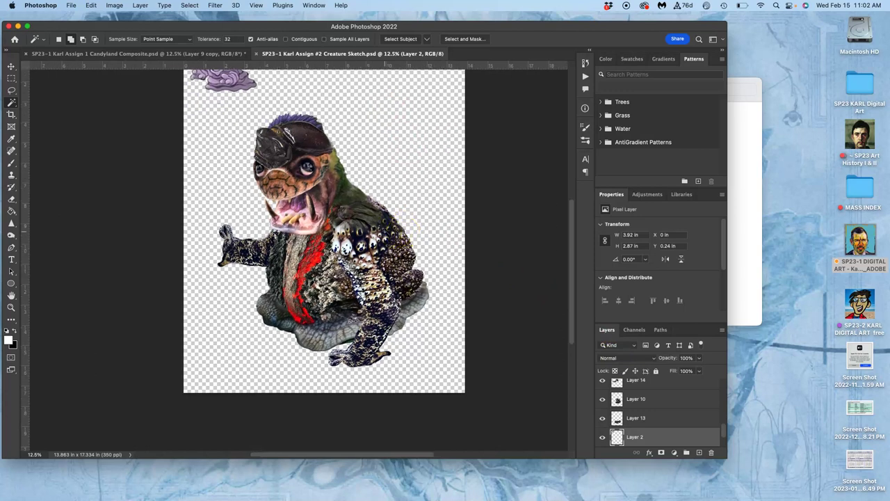
scroll(324, 229, "up", 5)
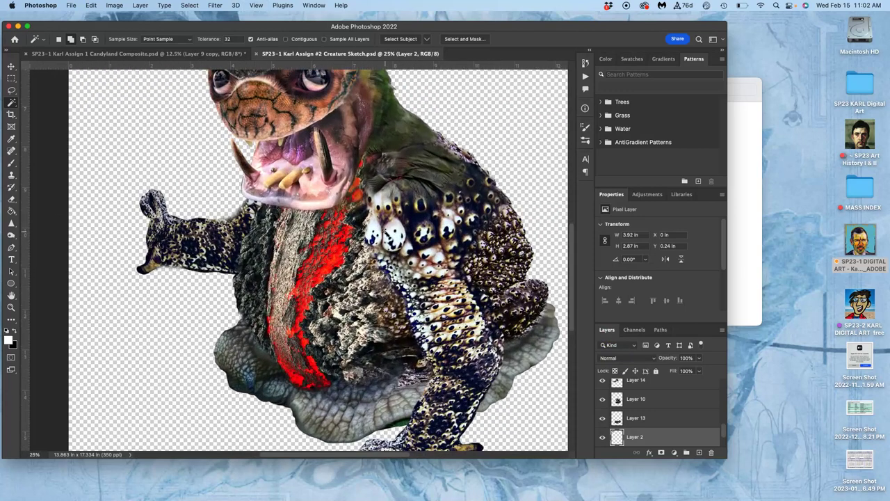
scroll(386, 232, "up", 2)
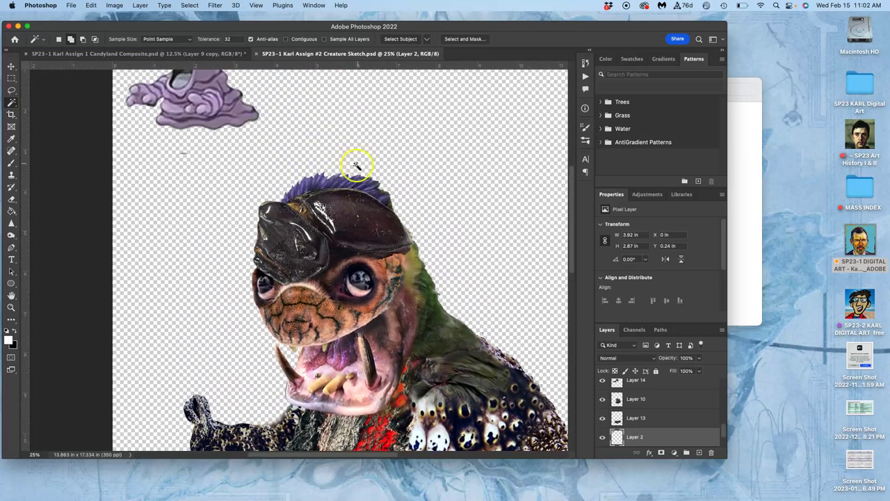
scroll(352, 176, "up", 3)
scroll(352, 175, "left", 2)
scroll(352, 176, "down", 3)
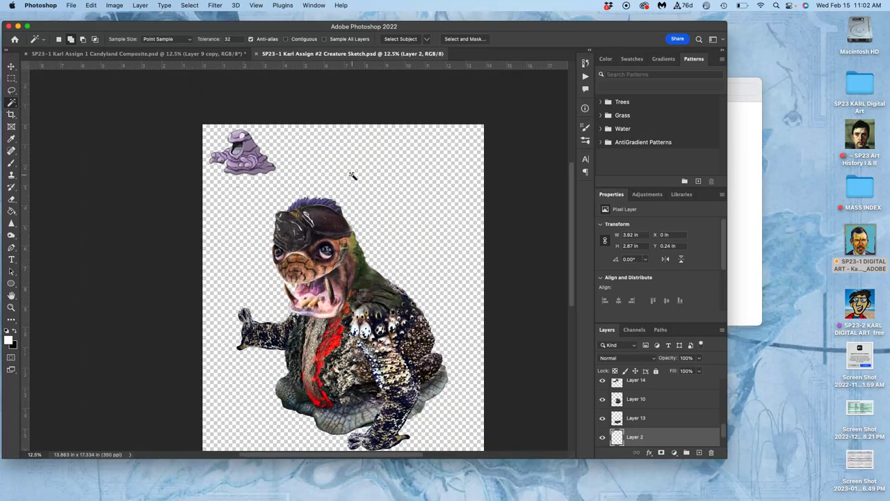
scroll(641, 410, "up", 5)
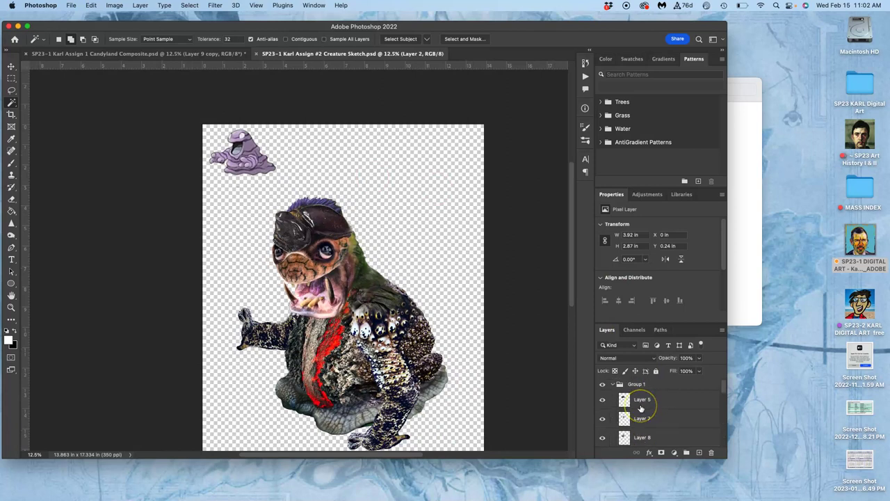
left_click(648, 386)
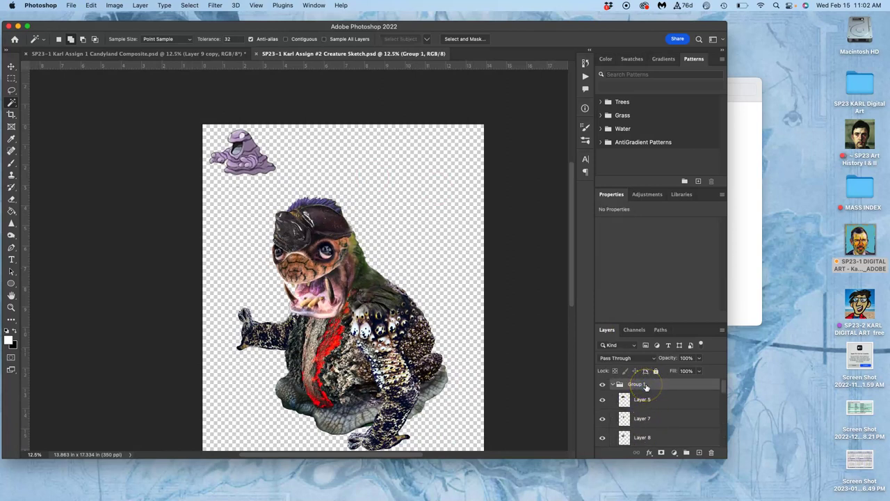
left_click(603, 385)
left_click(602, 385)
left_click(603, 385)
left_click(603, 385)
left_click(645, 384)
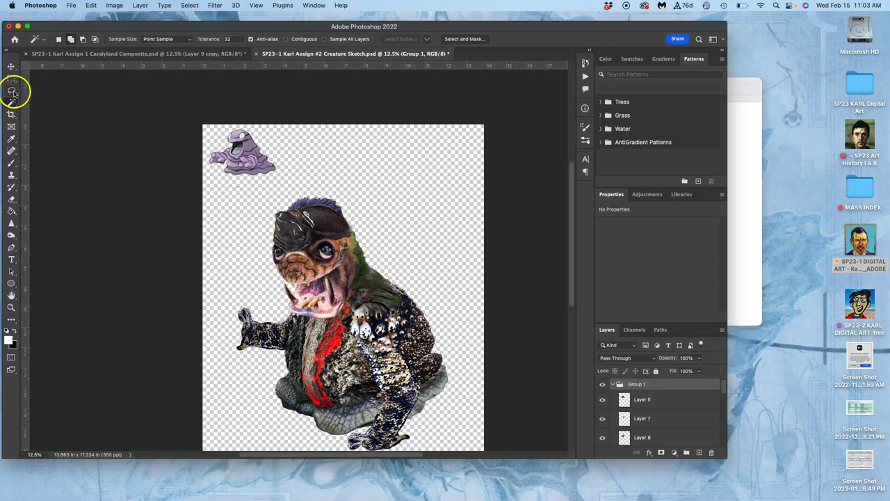
Step: Choose the Move tool with Auto-Select Layer on, pick Layer 3 (the body), and zoom in
left_click(11, 67)
left_click(70, 41)
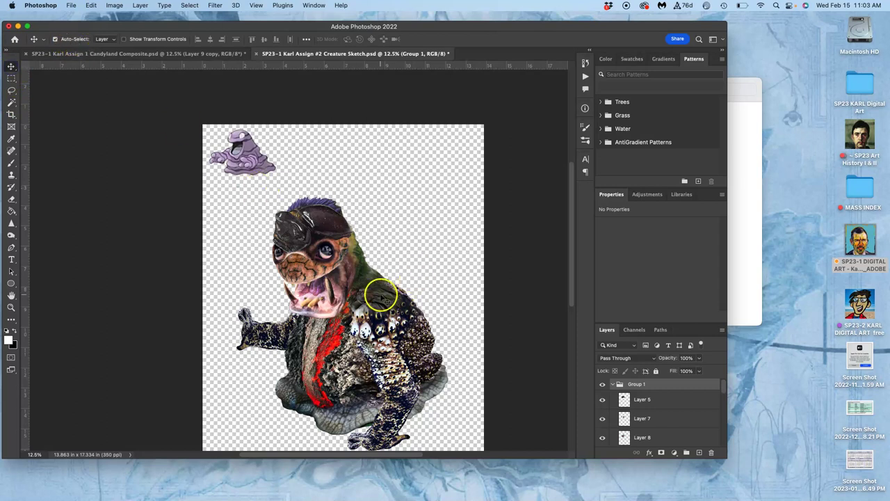
left_click(379, 296)
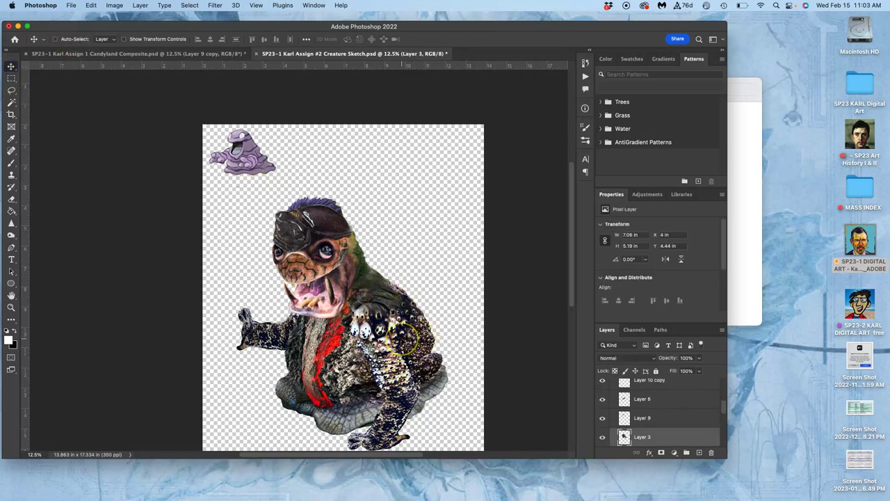
scroll(403, 337, "up", 3)
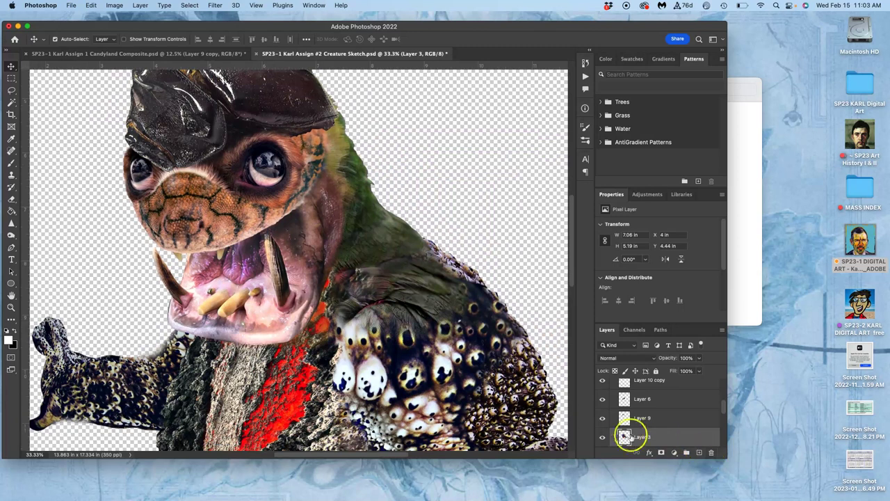
Step: Set the Eraser to a 268 px Soft Round brush with 0% hardness at 23% opacity
left_click(602, 436)
left_click(602, 437)
left_click(12, 200)
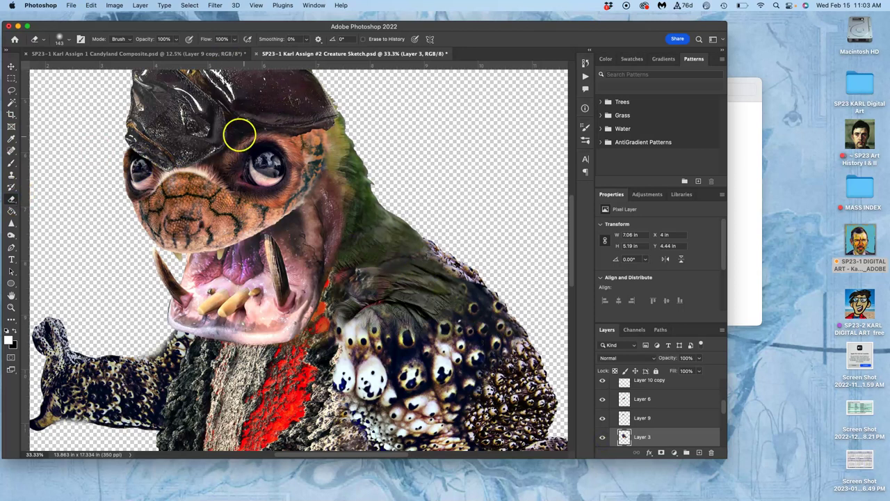
left_click(70, 40)
left_click_drag(89, 68, 101, 69)
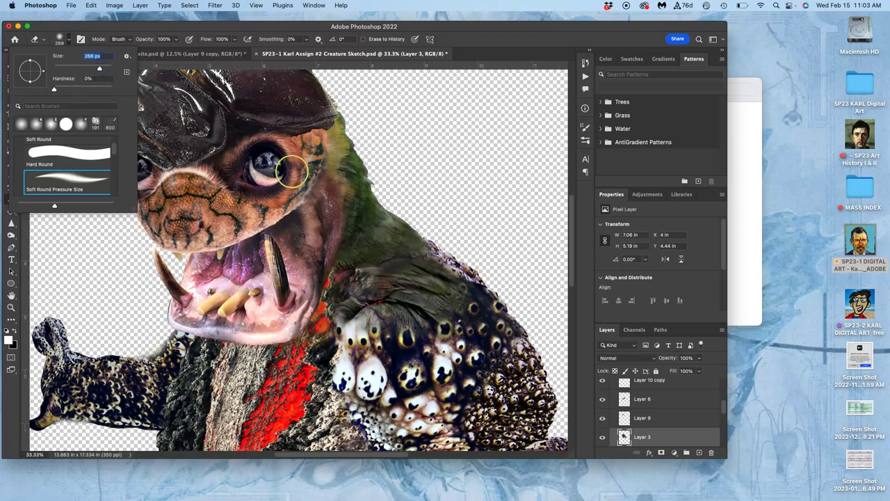
left_click(178, 41)
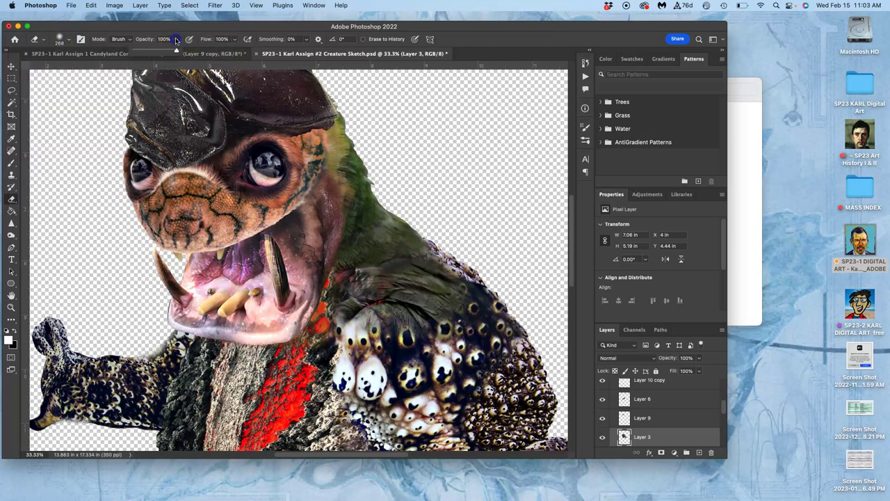
left_click_drag(154, 51, 143, 50)
left_click(439, 263)
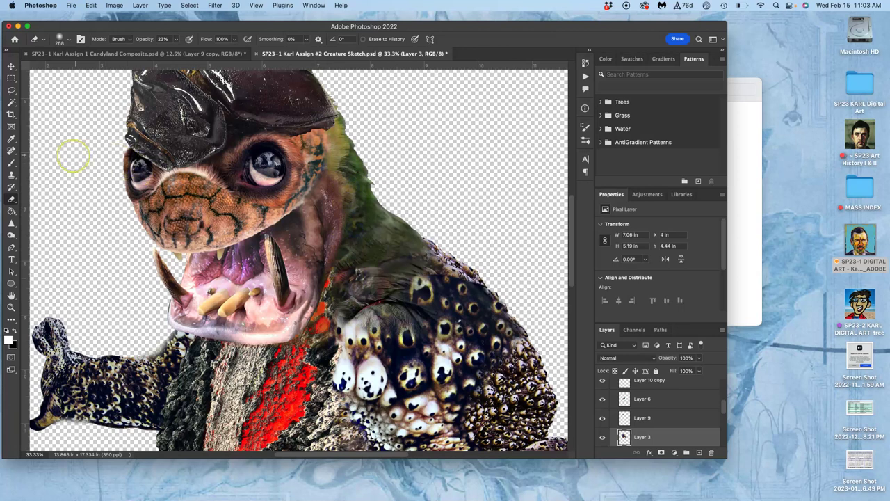
Step: Lighten the creature's neck with Dodge, then auto-select Layer 11 and check its visibility
left_click(11, 235)
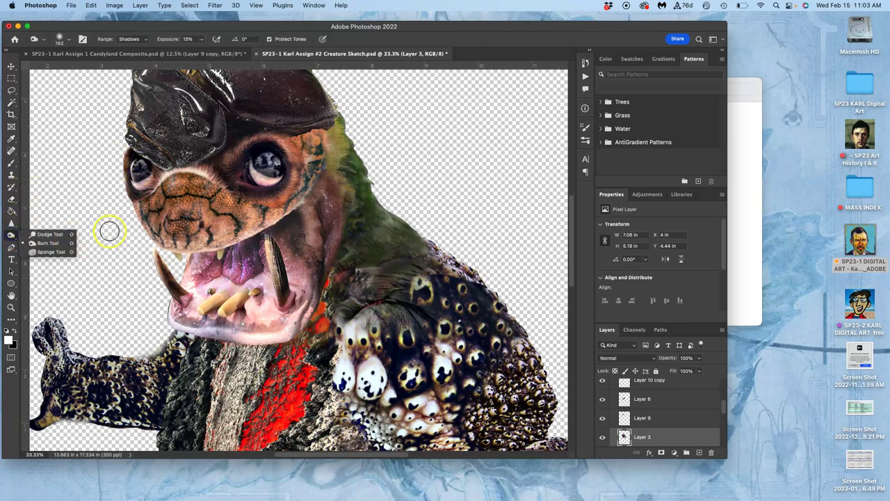
mouse_move(345, 207)
left_mouse_down()
mouse_move(341, 243)
mouse_move(341, 183)
mouse_move(343, 246)
mouse_move(338, 169)
mouse_move(328, 286)
mouse_move(345, 197)
mouse_move(319, 303)
mouse_move(335, 262)
mouse_move(325, 306)
left_mouse_up()
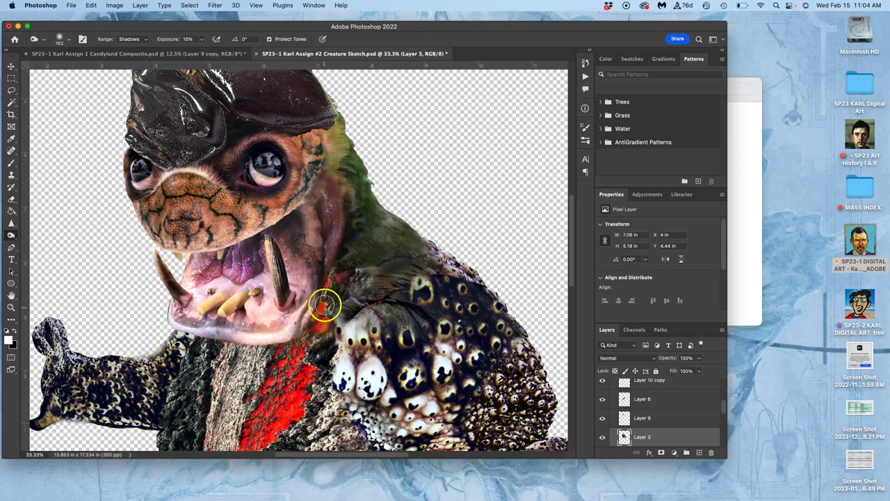
left_click(11, 66)
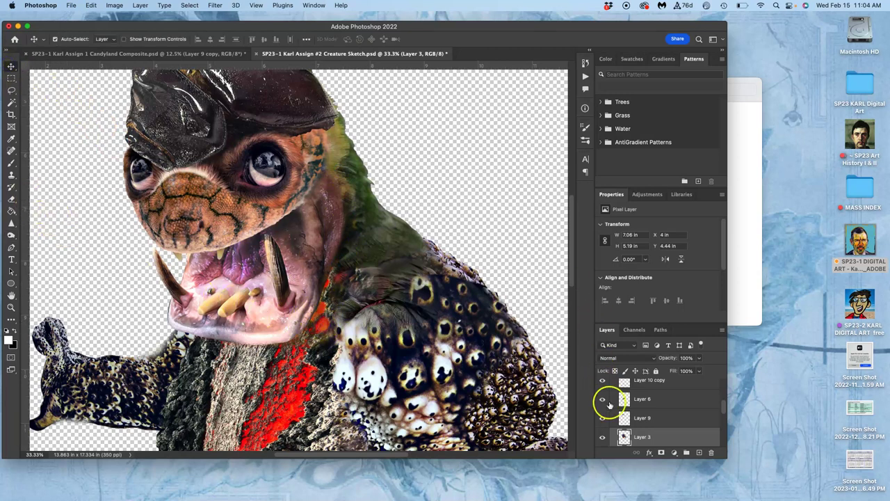
left_click(601, 437)
left_click(601, 437)
left_click(299, 359)
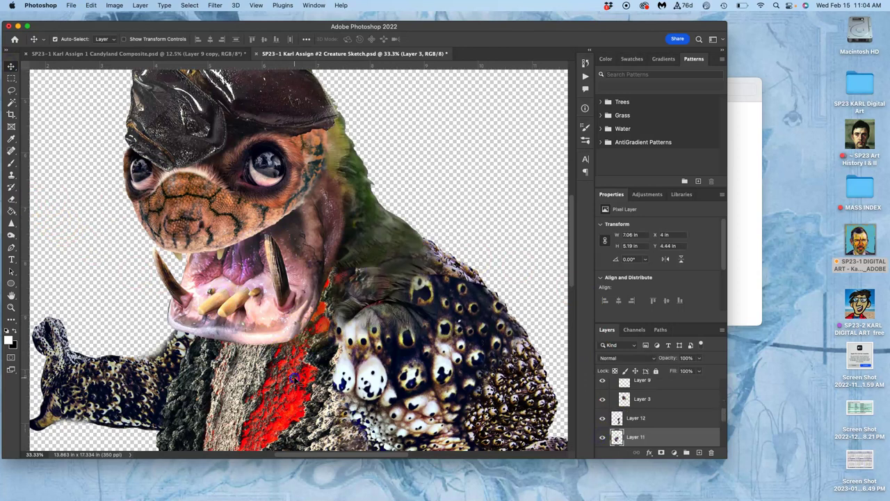
left_click(602, 436)
left_click(603, 436)
Step: Burn the neck and under the jaw at 15% exposure, first on Midtones, then Highlights
left_click(11, 236)
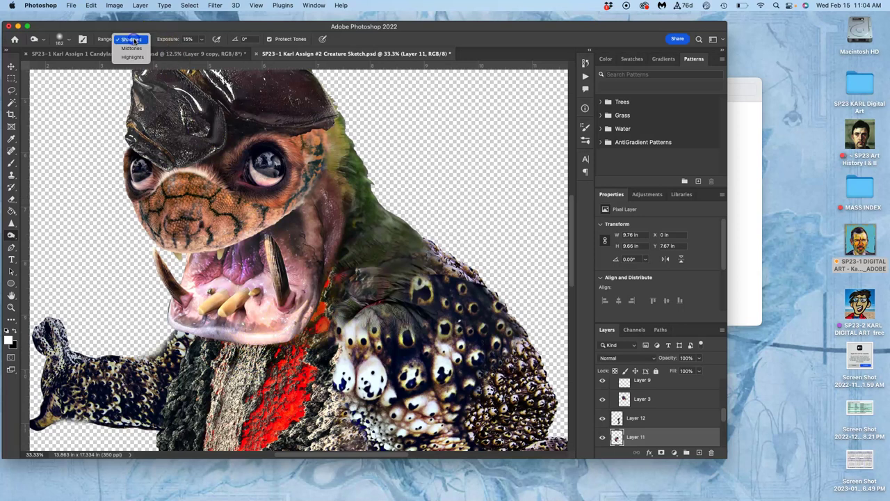
left_click(132, 49)
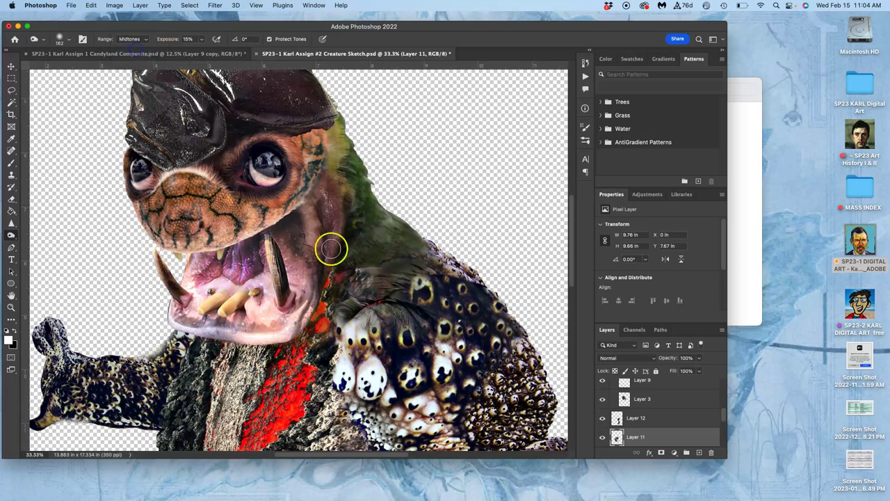
mouse_move(325, 297)
left_mouse_down()
mouse_move(333, 275)
mouse_move(316, 313)
left_mouse_up()
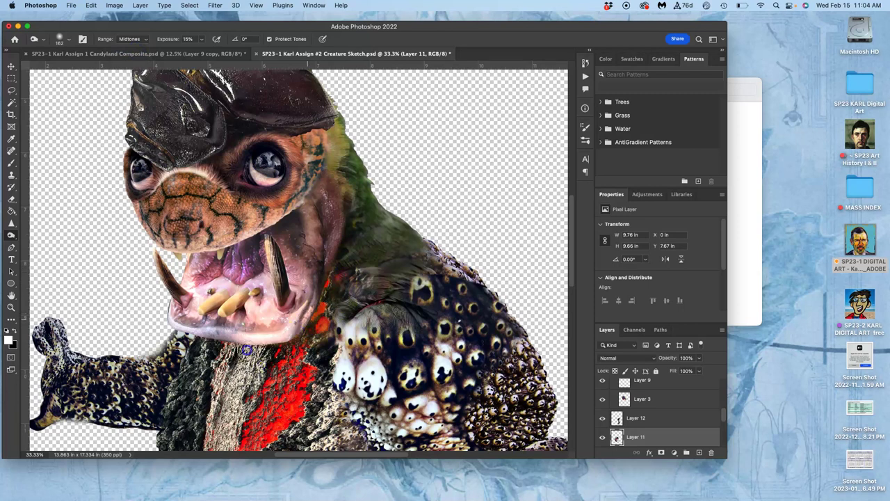
left_click(129, 39)
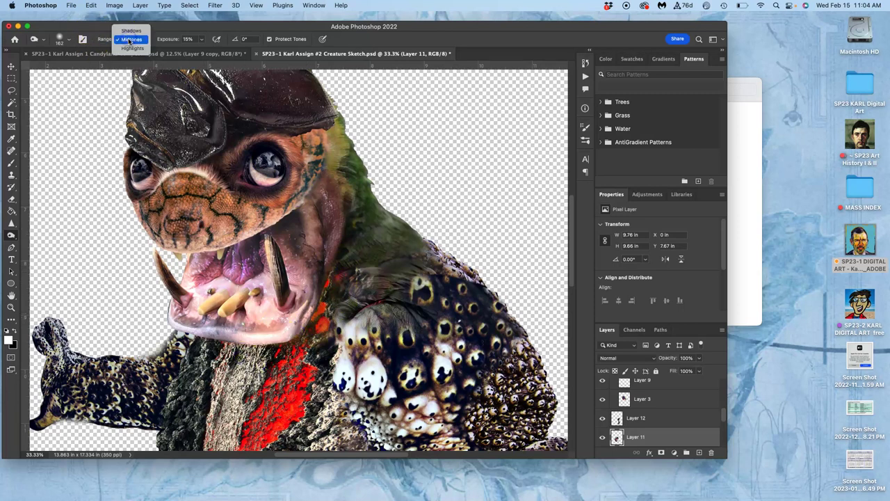
left_click(132, 48)
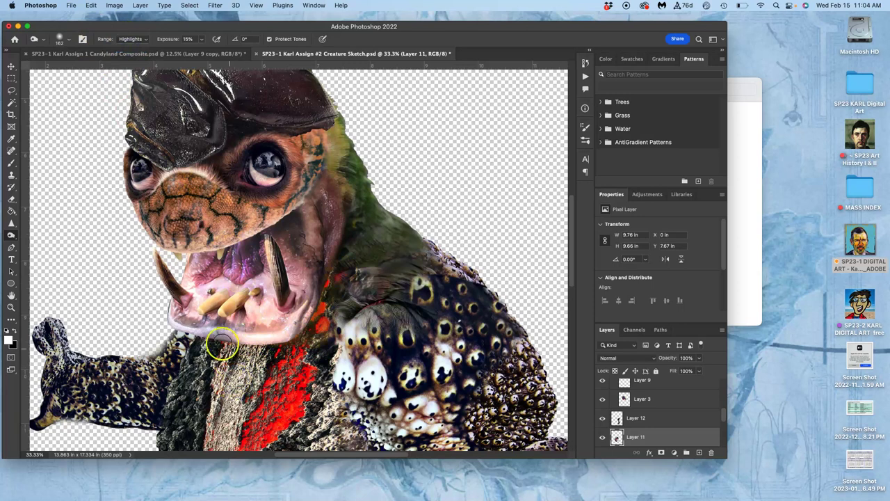
mouse_move(217, 337)
left_mouse_down()
mouse_move(244, 355)
mouse_move(222, 349)
mouse_move(269, 350)
mouse_move(217, 360)
mouse_move(227, 365)
mouse_move(301, 336)
mouse_move(240, 387)
mouse_move(261, 381)
mouse_move(336, 276)
mouse_move(302, 346)
mouse_move(319, 345)
mouse_move(333, 328)
mouse_move(353, 228)
mouse_move(316, 312)
left_mouse_up()
mouse_move(342, 229)
left_mouse_down()
mouse_move(327, 167)
mouse_move(304, 191)
left_mouse_up()
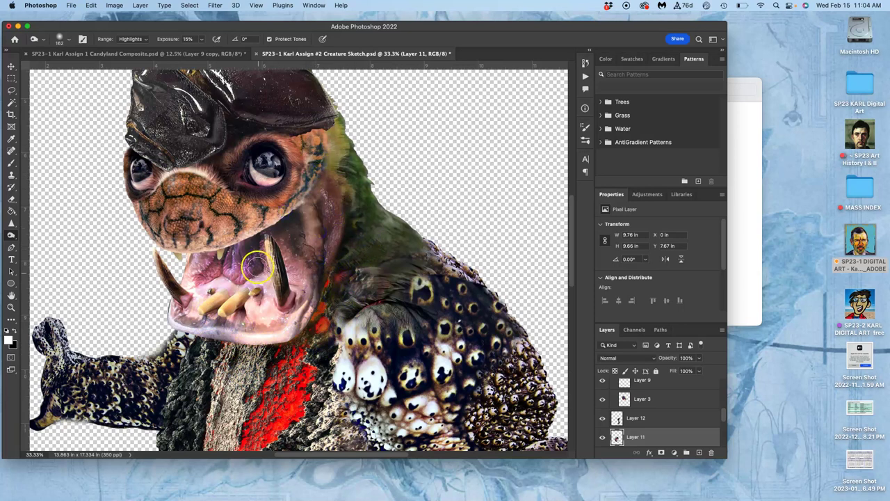
mouse_move(273, 229)
left_mouse_down()
mouse_move(308, 294)
mouse_move(302, 327)
mouse_move(299, 318)
left_mouse_up()
Step: Auto-select Layer 14 by clicking the arm and burn the arm near the elbow
scroll(299, 317, "down", 5)
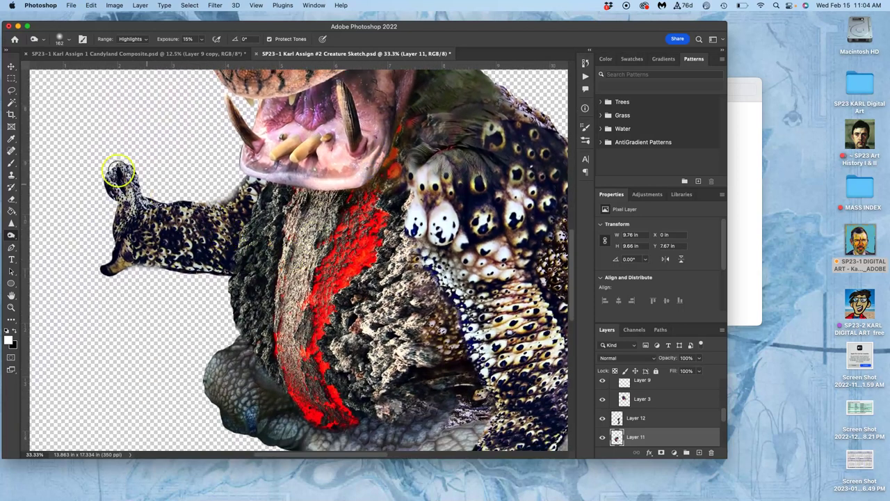
left_click(11, 66)
left_click(213, 226)
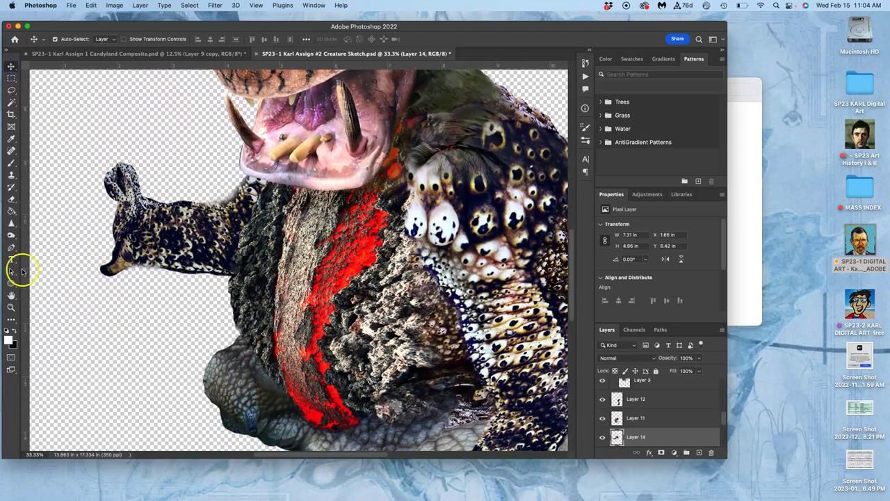
left_click(11, 235)
mouse_move(143, 256)
left_mouse_down()
mouse_move(120, 265)
mouse_move(178, 240)
mouse_move(169, 264)
mouse_move(200, 260)
mouse_move(210, 241)
mouse_move(215, 271)
mouse_move(227, 244)
mouse_move(228, 273)
mouse_move(202, 247)
mouse_move(175, 267)
mouse_move(156, 244)
mouse_move(140, 240)
mouse_move(132, 256)
mouse_move(218, 259)
mouse_move(246, 214)
mouse_move(225, 262)
left_mouse_up()
Step: Dodge along the top of the arm on the Shadows range at 16% exposure
left_click(12, 234)
left_click(38, 234)
mouse_move(127, 202)
left_mouse_down()
mouse_move(159, 193)
mouse_move(186, 215)
mouse_move(211, 216)
mouse_move(207, 226)
mouse_move(232, 216)
mouse_move(264, 175)
mouse_move(224, 211)
mouse_move(184, 219)
mouse_move(266, 179)
left_mouse_up()
mouse_move(212, 239)
left_mouse_down()
mouse_move(178, 255)
mouse_move(168, 222)
mouse_move(171, 233)
mouse_move(197, 237)
left_mouse_up()
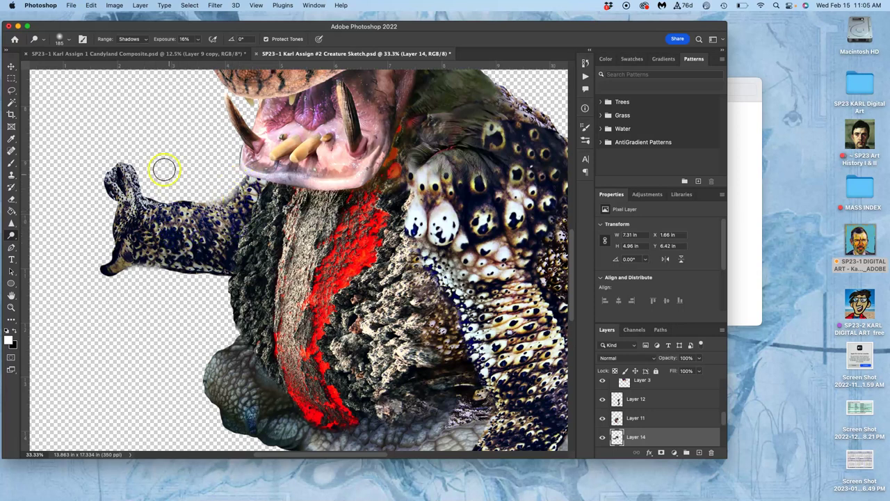
left_click(101, 101)
mouse_move(101, 101)
left_mouse_down()
mouse_move(209, 254)
mouse_move(193, 257)
mouse_move(25, 106)
left_mouse_up()
left_click(11, 91)
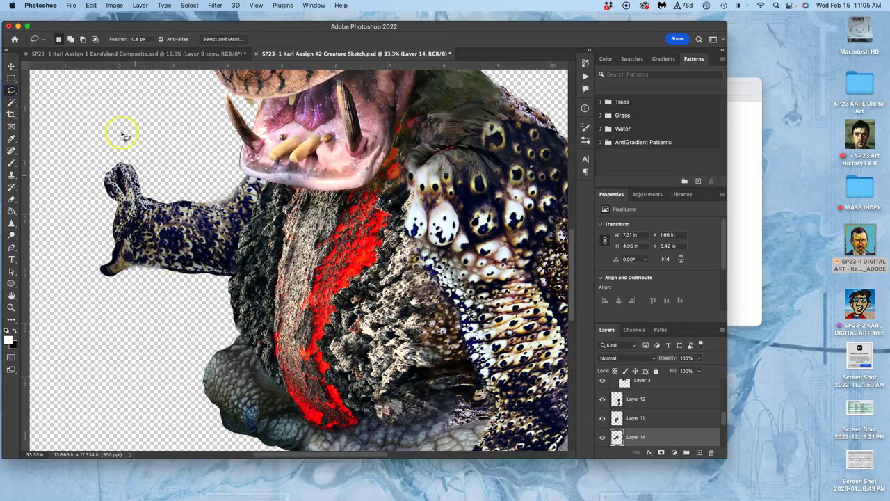
Step: Try freehand selections along the arm's underside and body, zooming out and back in
left_click_drag(164, 259, 163, 273)
left_click_drag(146, 285, 162, 272)
left_click_drag(274, 301, 255, 275)
key("super+minus")
key("super+minus")
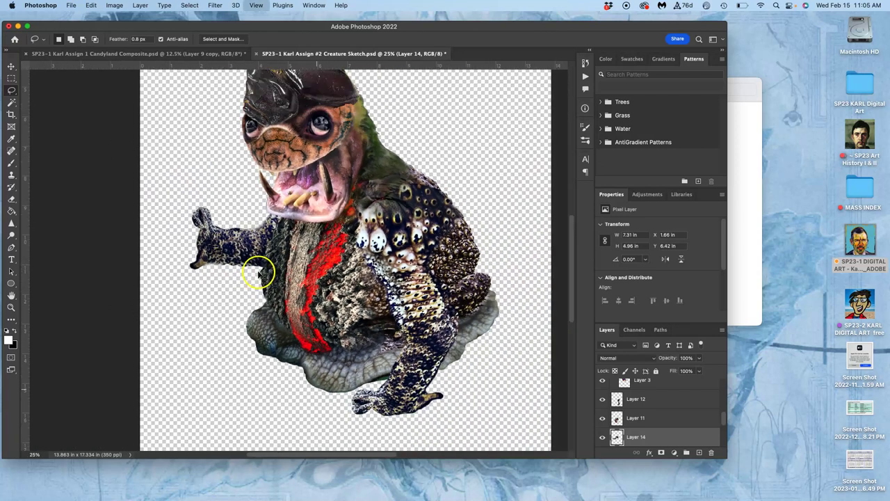
key("super+plus")
key("super+plus")
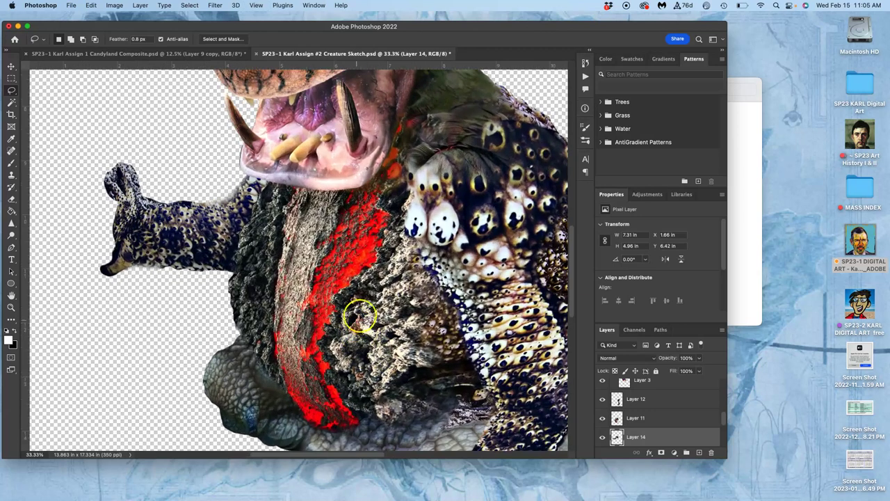
scroll(378, 292, "down", 10)
scroll(378, 292, "right", 8)
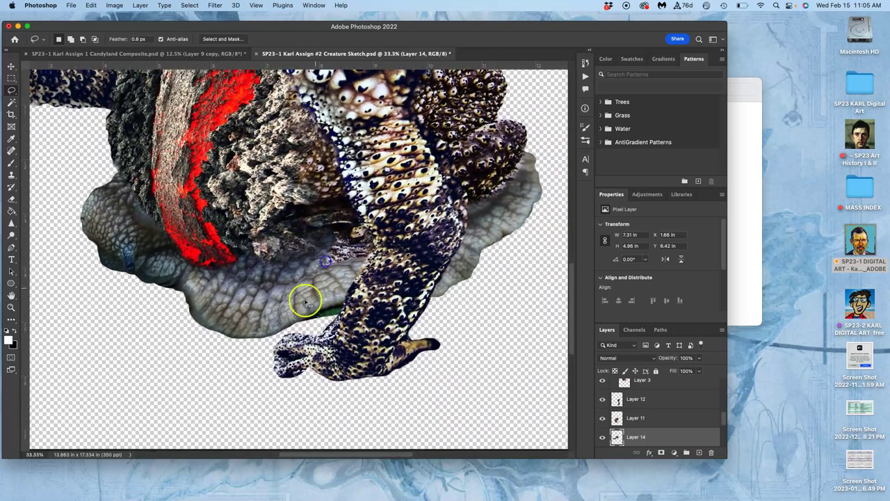
left_click_drag(298, 302, 333, 317)
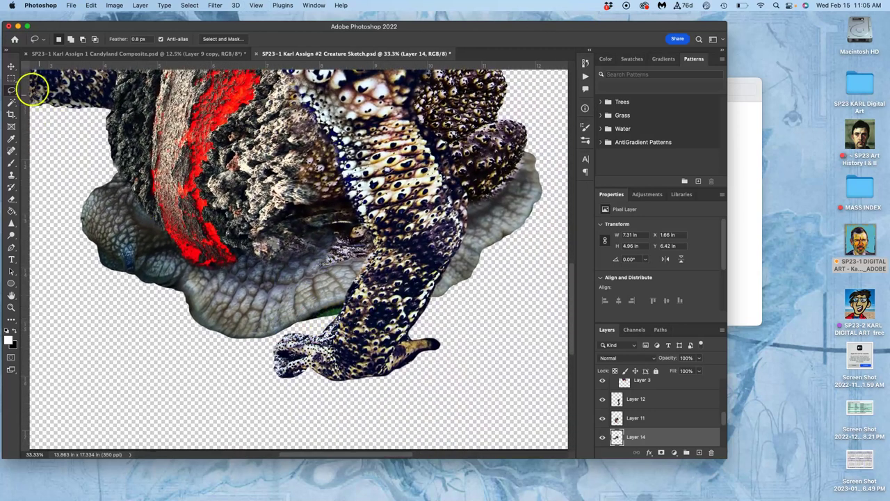
Step: Make Layer 12 active via the leg and lasso the stray claw tip at the hand
left_click(11, 67)
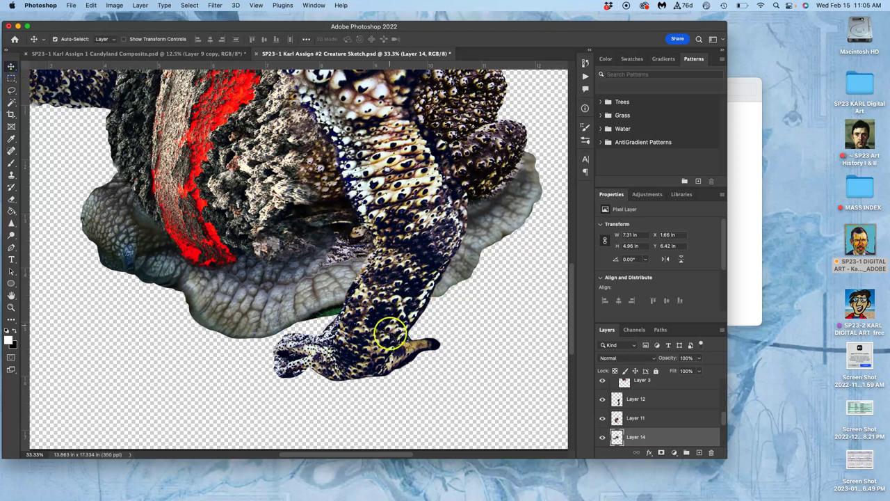
left_click(387, 338)
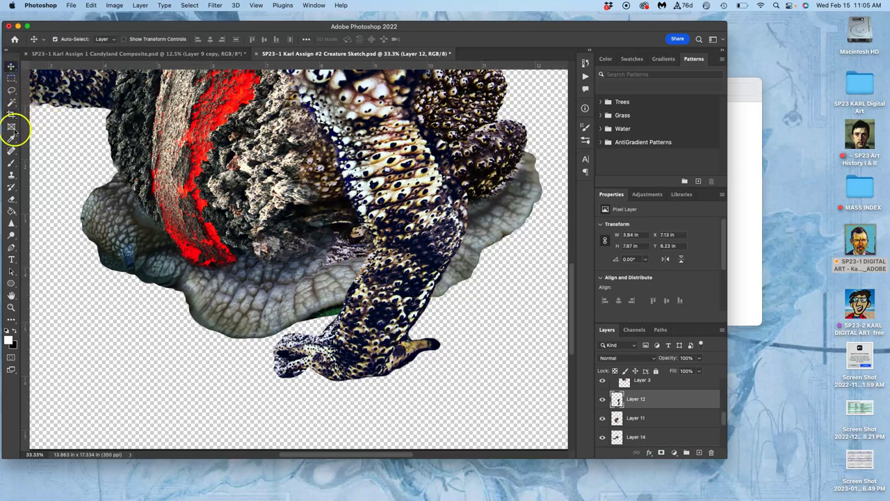
left_click(11, 91)
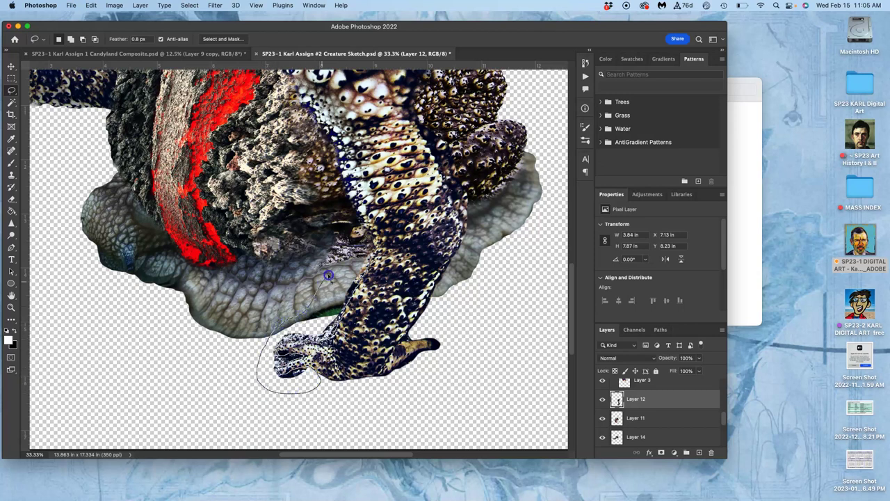
mouse_move(361, 250)
left_mouse_down()
mouse_move(315, 308)
mouse_move(363, 284)
left_mouse_up()
left_click(444, 328)
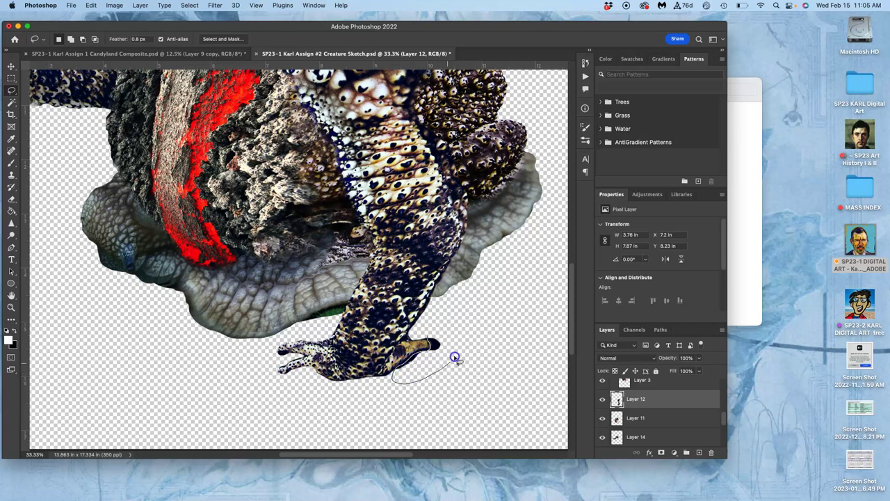
mouse_move(458, 351)
left_mouse_down()
mouse_move(438, 327)
mouse_move(438, 358)
mouse_move(455, 322)
left_mouse_up()
left_click(426, 340)
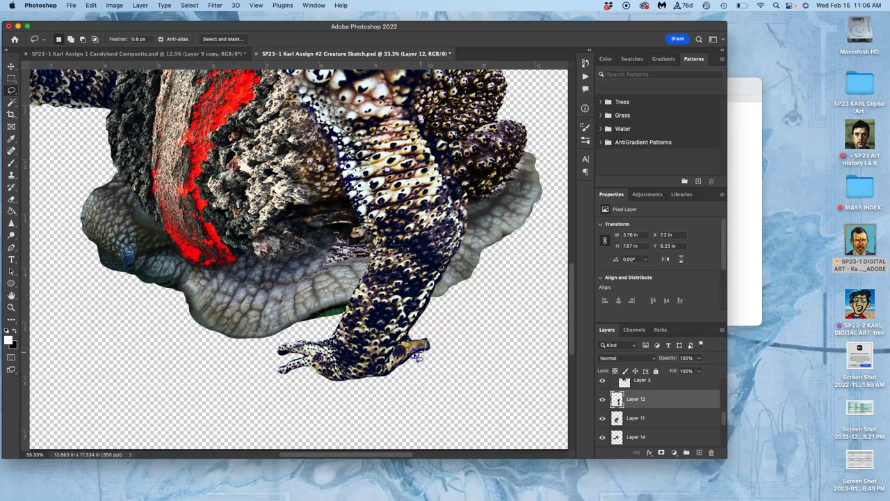
left_click_drag(428, 372, 431, 329)
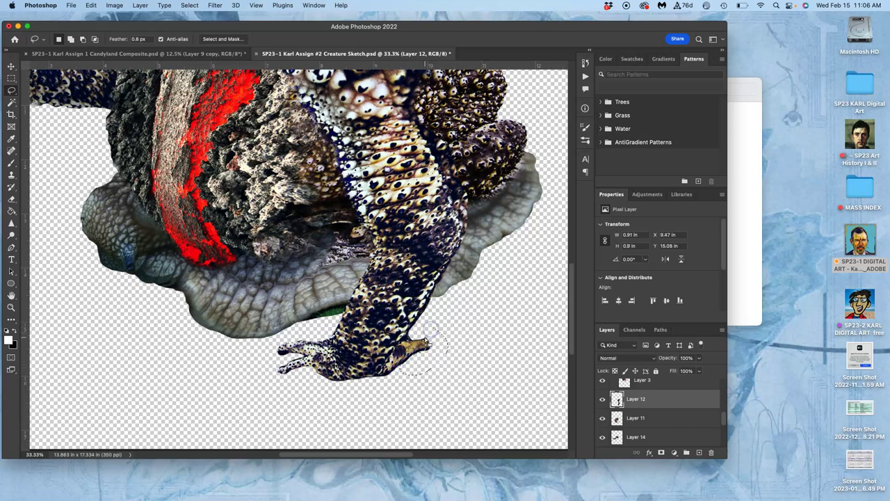
left_click(439, 326)
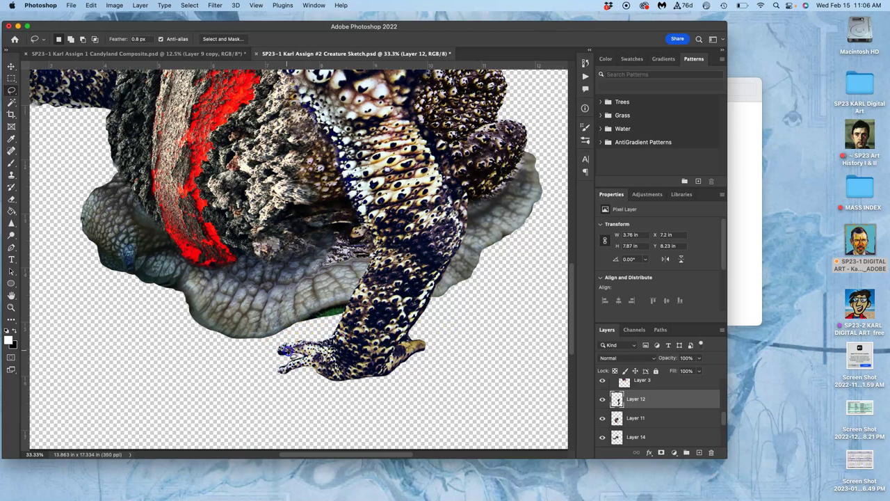
mouse_move(285, 359)
left_mouse_down()
mouse_move(270, 348)
mouse_move(265, 360)
left_mouse_up()
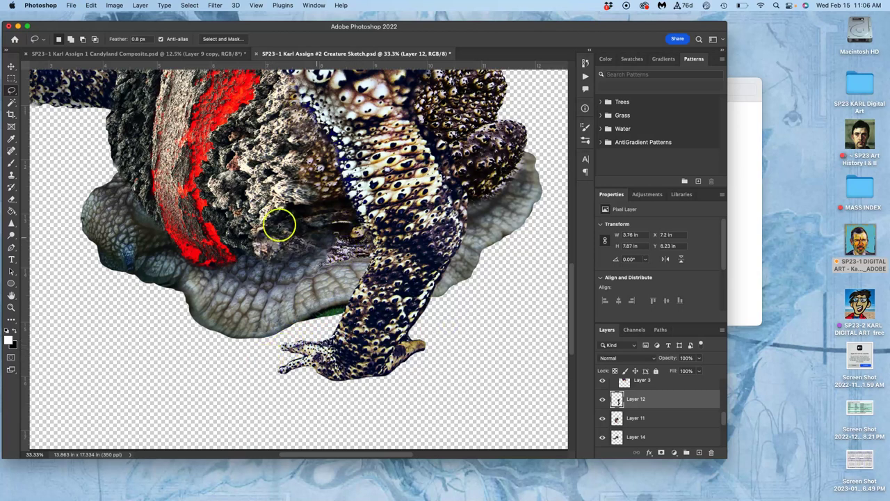
Step: Pick Layer 10, check its visibility, and erase the dark bark near the base at 23% opacity
left_click(12, 67)
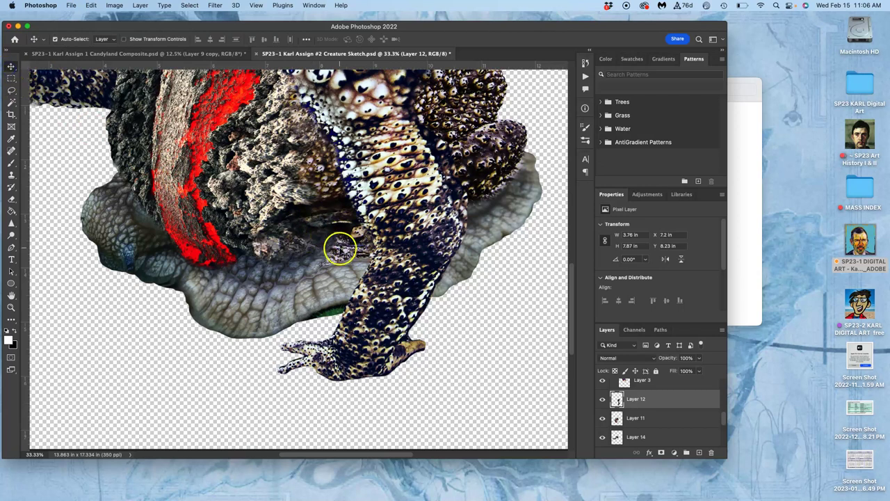
left_click(340, 248)
left_click(603, 438)
left_click(602, 438)
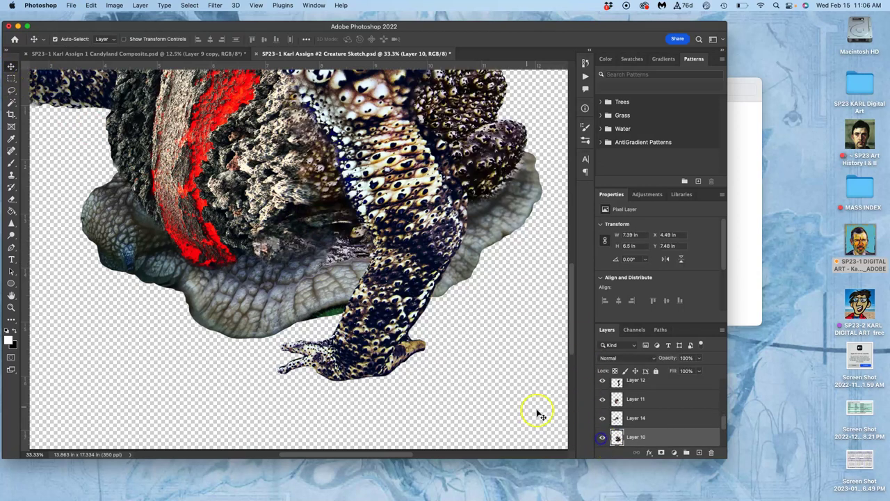
left_click(12, 200)
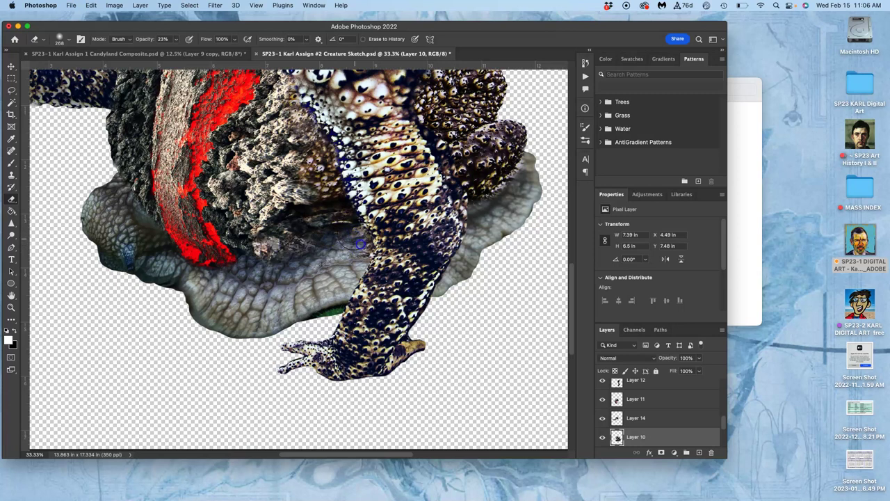
mouse_move(356, 242)
left_mouse_down()
mouse_move(332, 258)
mouse_move(341, 229)
mouse_move(331, 247)
mouse_move(343, 244)
mouse_move(271, 265)
mouse_move(273, 294)
mouse_move(359, 236)
mouse_move(464, 221)
left_mouse_up()
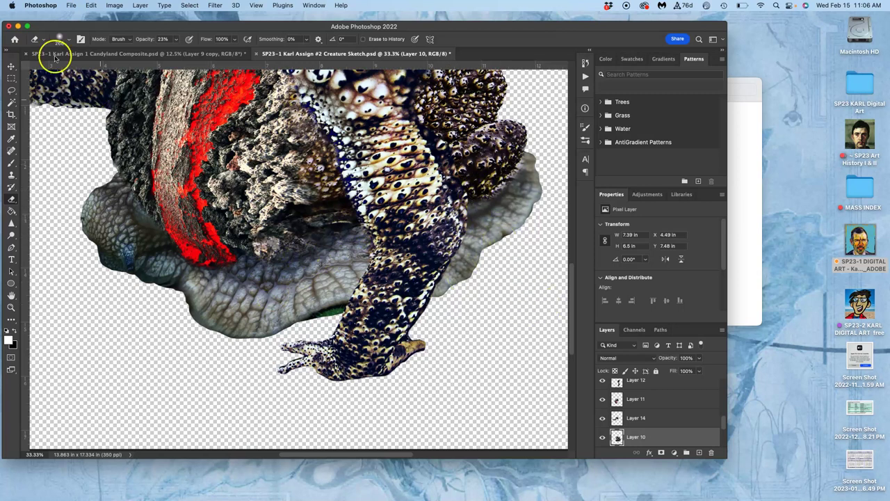
left_click(11, 66)
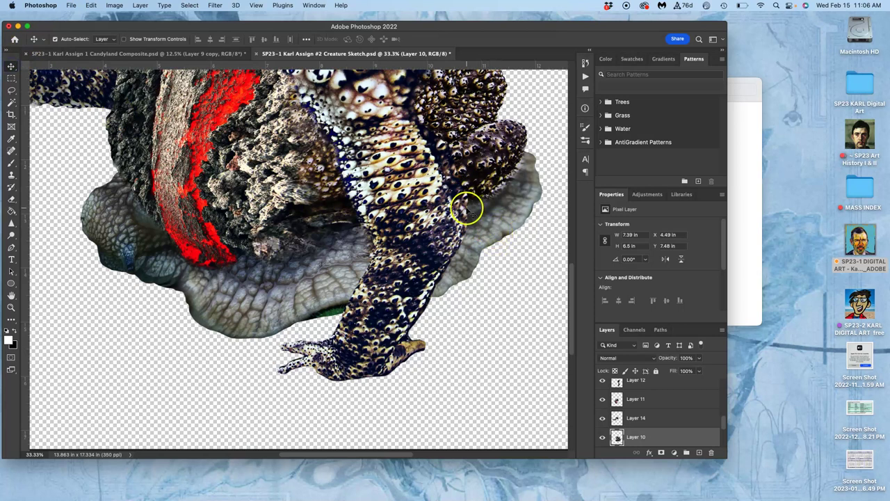
Step: Activate Layer 12, check its visibility, and lasso the leg's lower edge where it meets the base
left_click(457, 226)
left_click(602, 388)
left_click(602, 388)
left_click(11, 90)
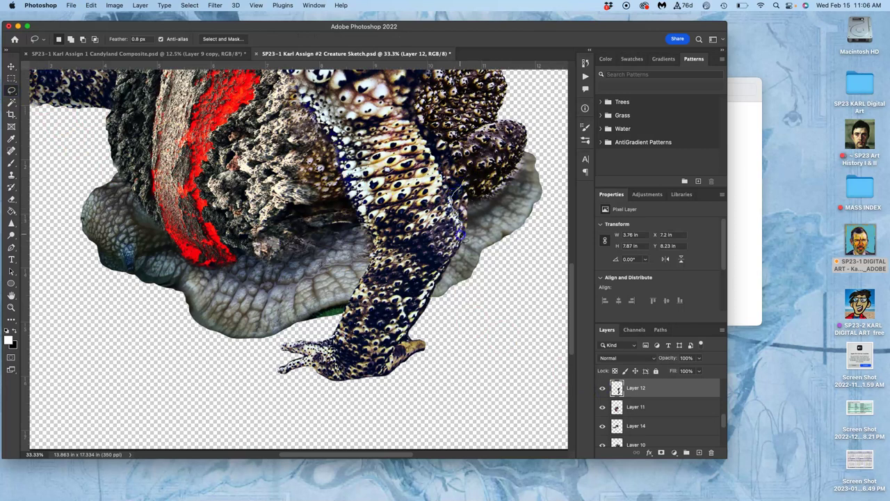
left_click_drag(478, 230, 476, 192)
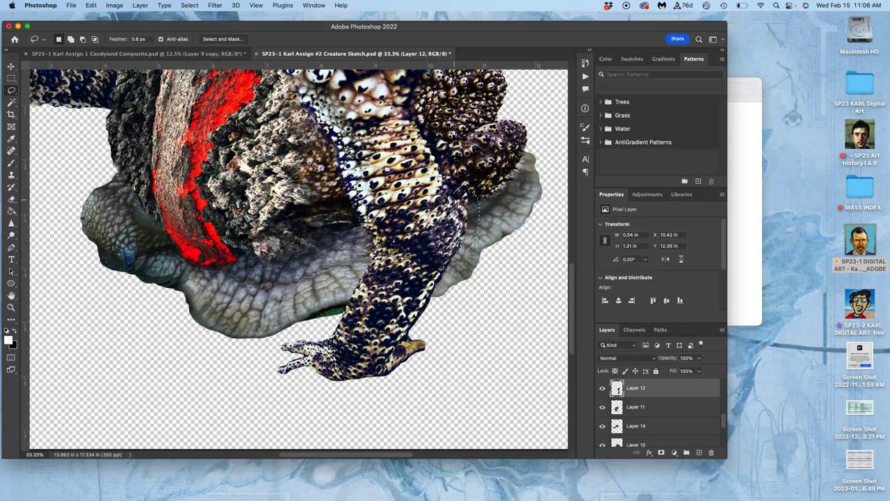
left_click(470, 223)
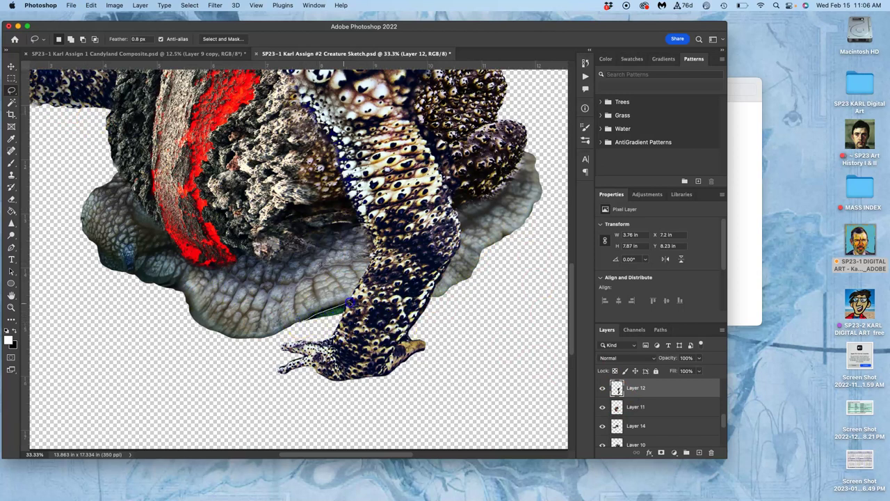
left_click_drag(300, 346, 299, 346)
left_click(11, 67)
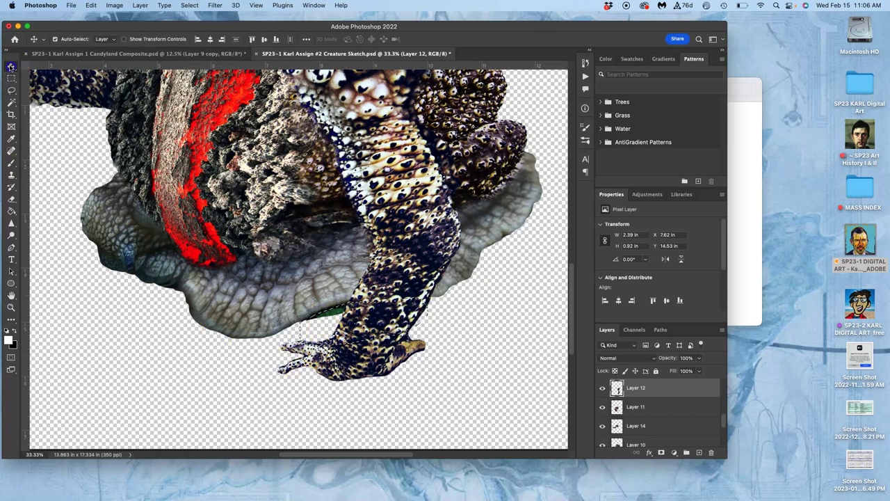
Step: Make Layer 13 active and hide it briefly, then clear the active layer
left_click(325, 277)
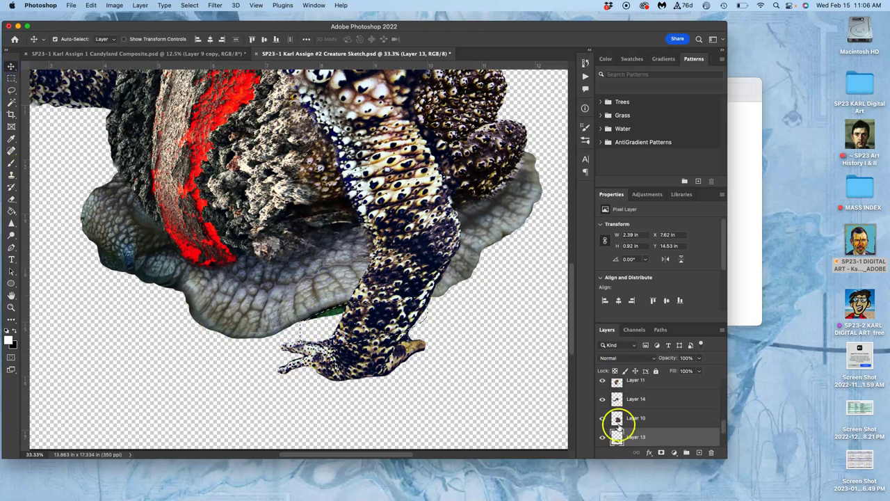
left_click(602, 437)
left_click(603, 437)
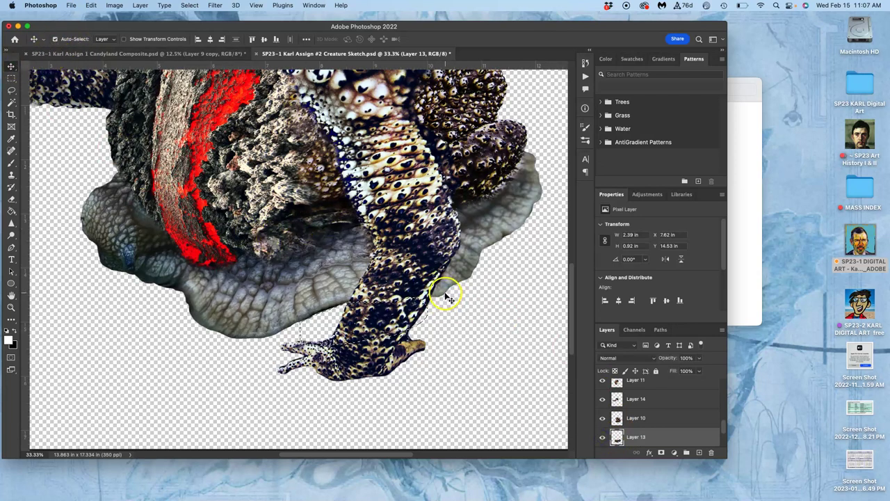
left_click(223, 345)
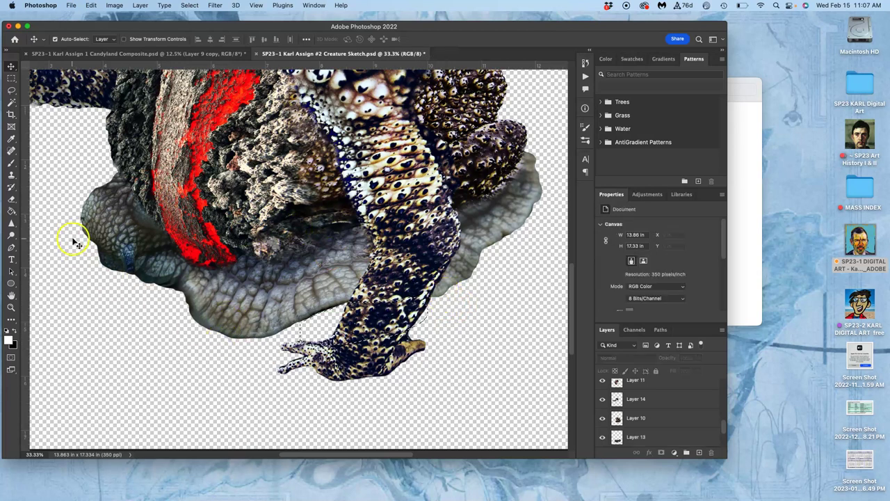
left_click(11, 103)
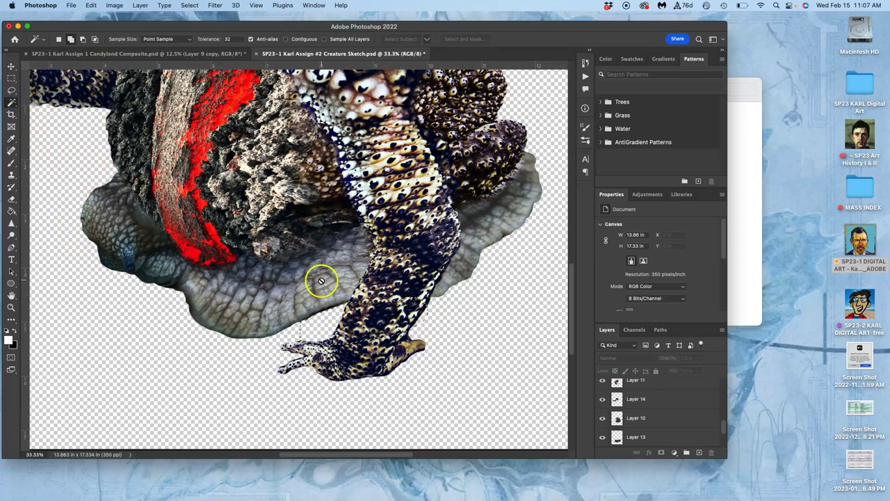
left_click(11, 66)
Step: Reselect Layer 13 and Magic Wand the transparent area around the creature, then zoom along its edge
left_click(297, 275)
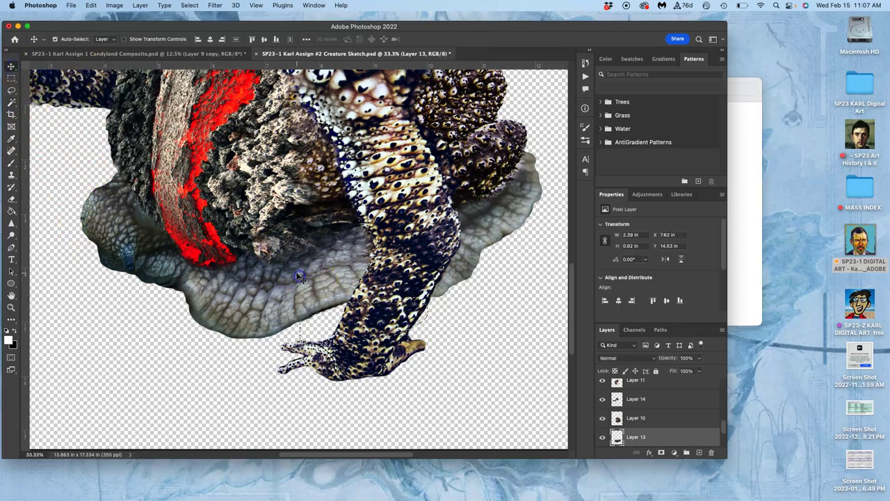
left_click(602, 436)
left_click(602, 436)
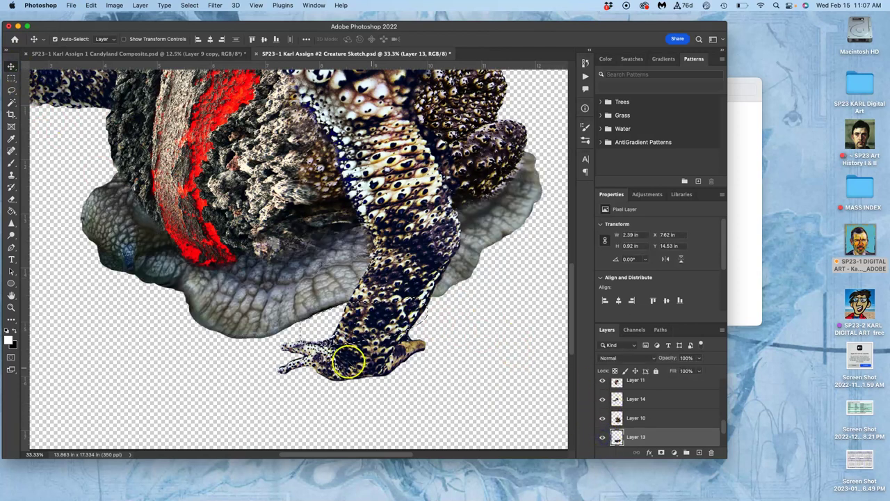
left_click(11, 102)
left_click(116, 296)
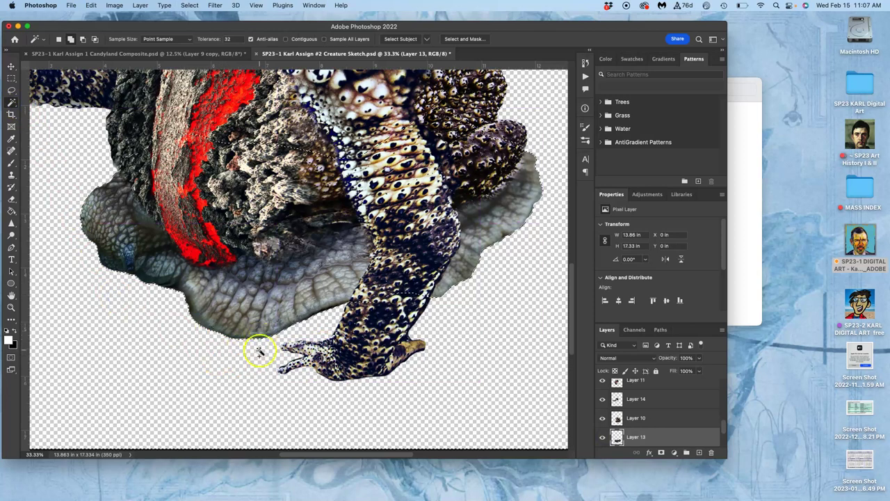
scroll(258, 347, "up", 6)
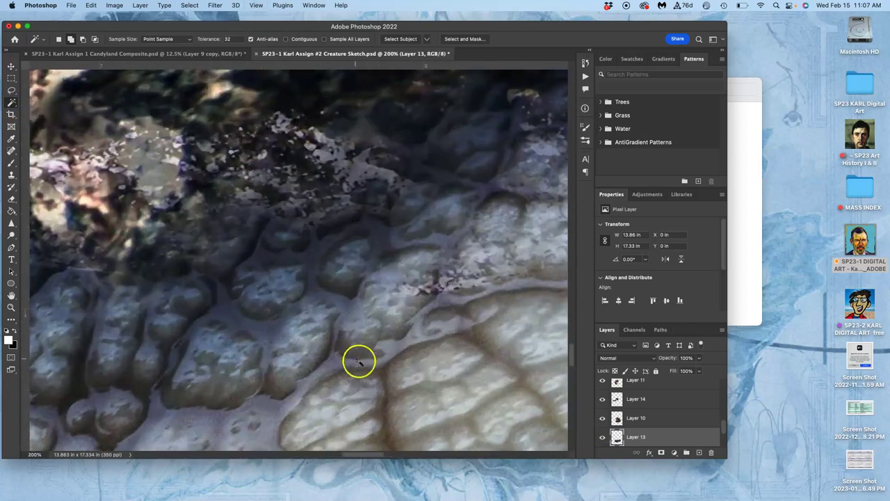
left_click_drag(357, 361, 311, 180)
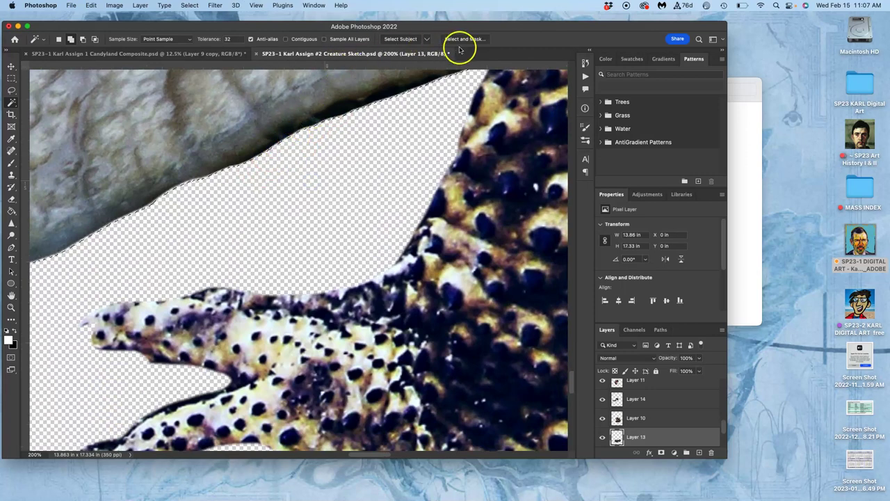
Step: Feather the selection edge to 1.2 px in Select and Mask
left_click_drag(577, 26, 579, 32)
left_click(481, 46)
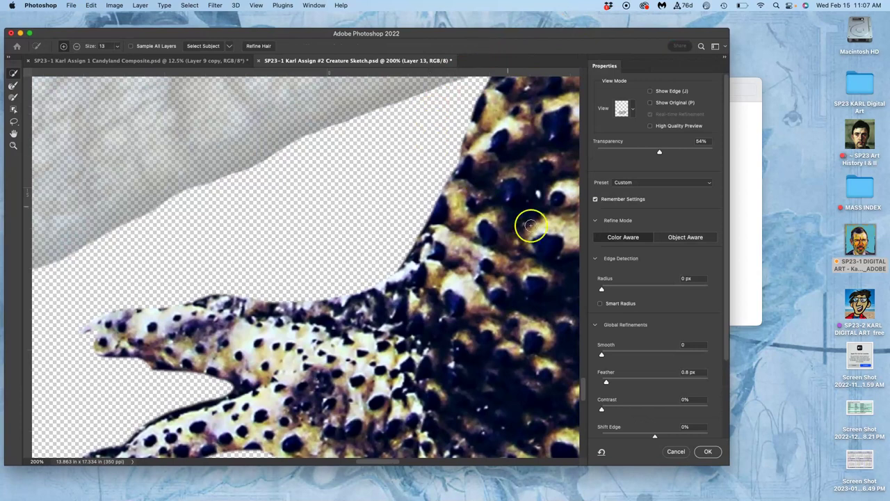
left_click_drag(609, 381, 610, 383)
left_click(707, 452)
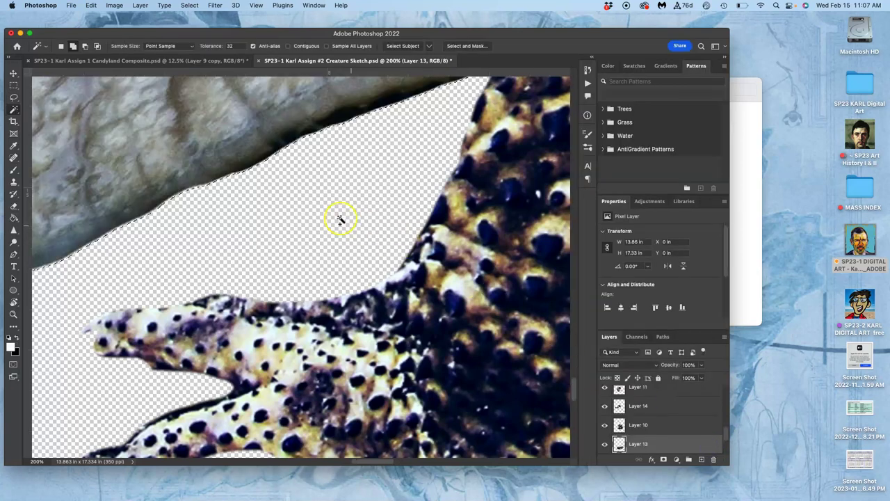
Step: Zoom in on the fur edge and delete the leftover fringe outside the selection
scroll(341, 220, "up", 5)
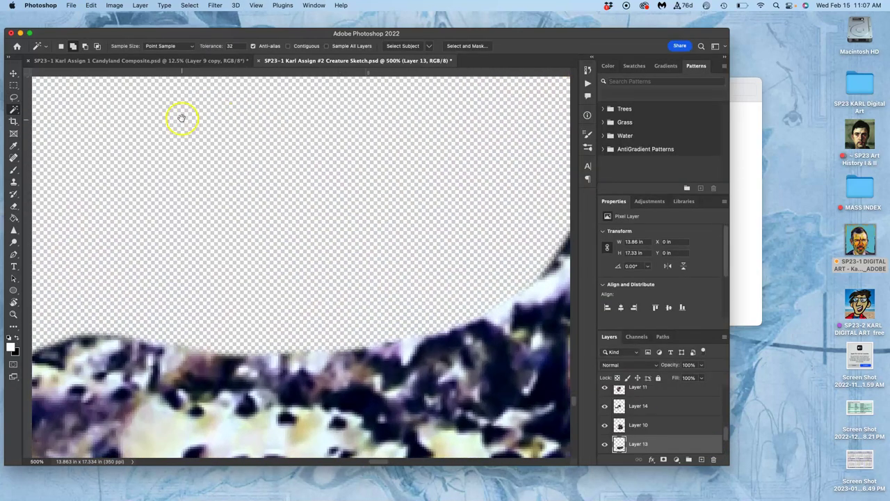
left_click_drag(179, 118, 335, 287)
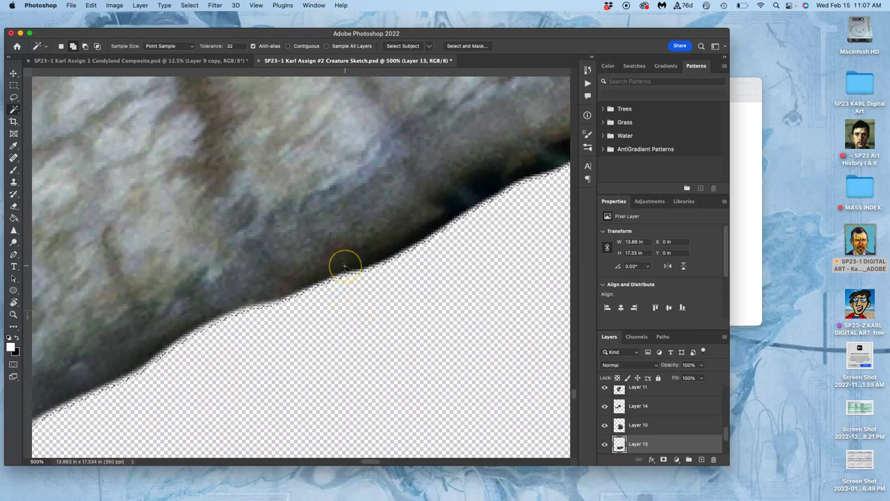
key("Delete")
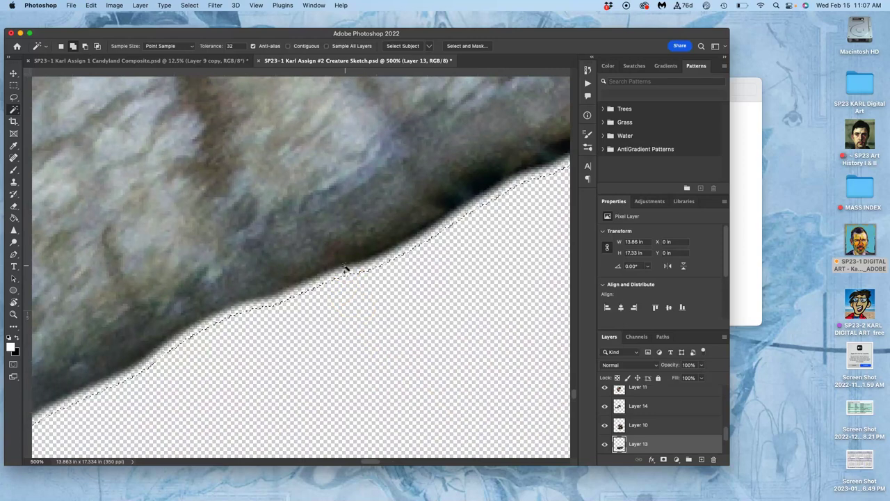
scroll(345, 268, "down", 8)
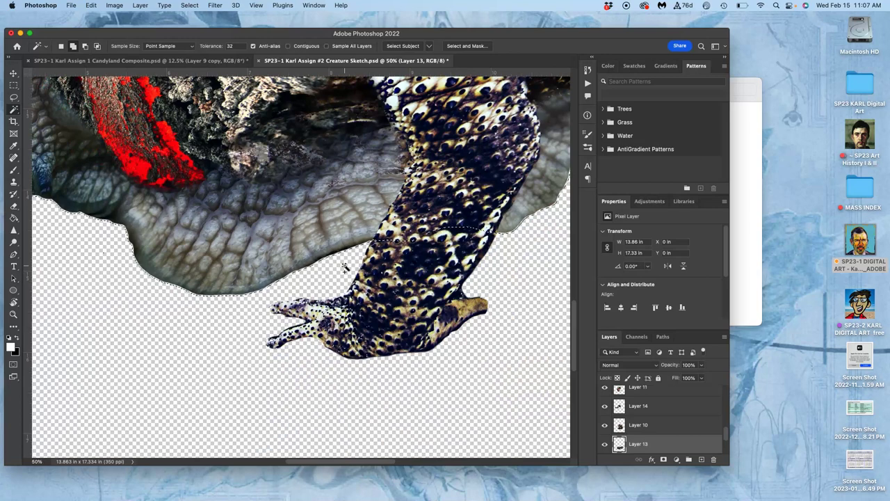
scroll(345, 268, "down", 3)
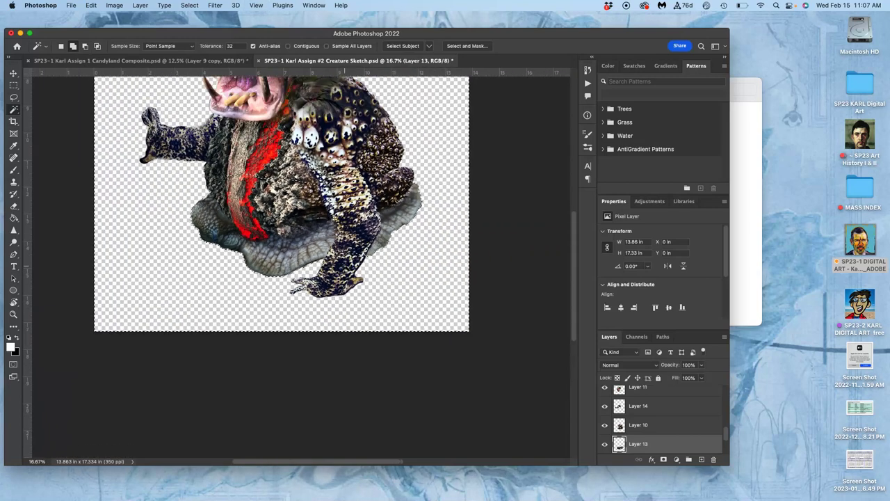
Step: Deselect, save Creature Sketch.psd with Cmd+S, and make Group 1 the active layer
left_click_drag(308, 175, 353, 282)
key("super+d")
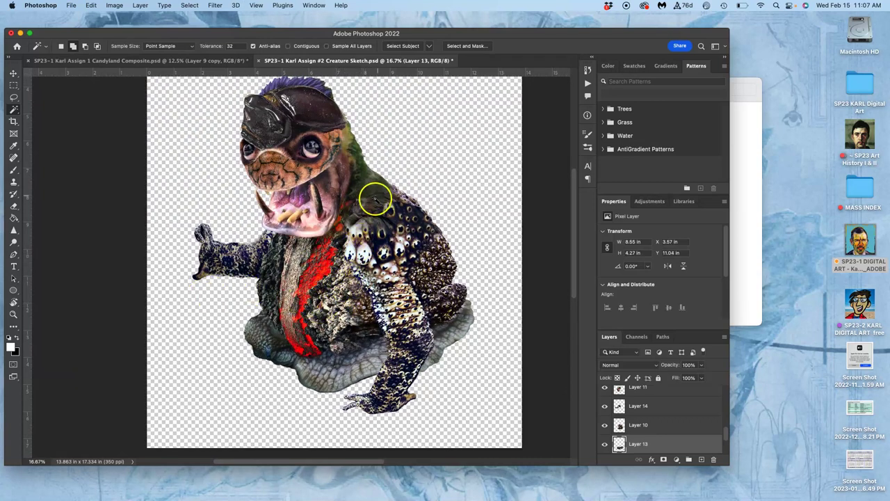
scroll(372, 192, "right", 3)
scroll(372, 191, "up", 2)
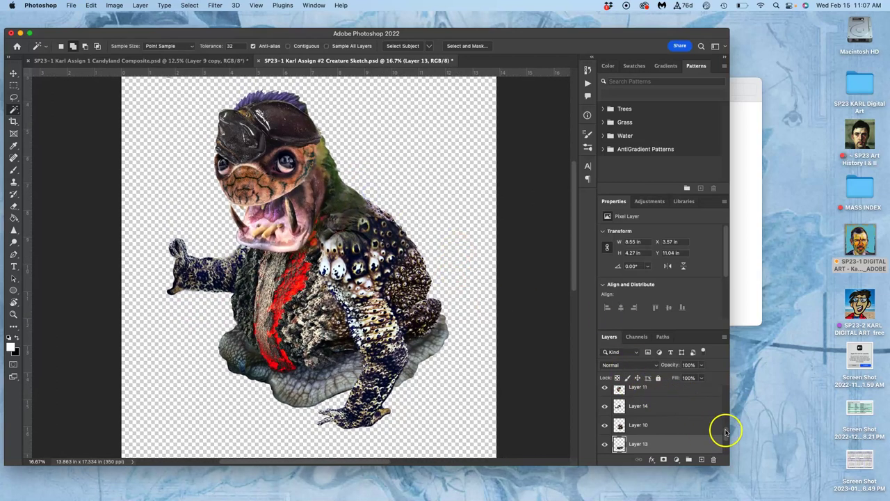
left_click_drag(725, 433, 723, 372)
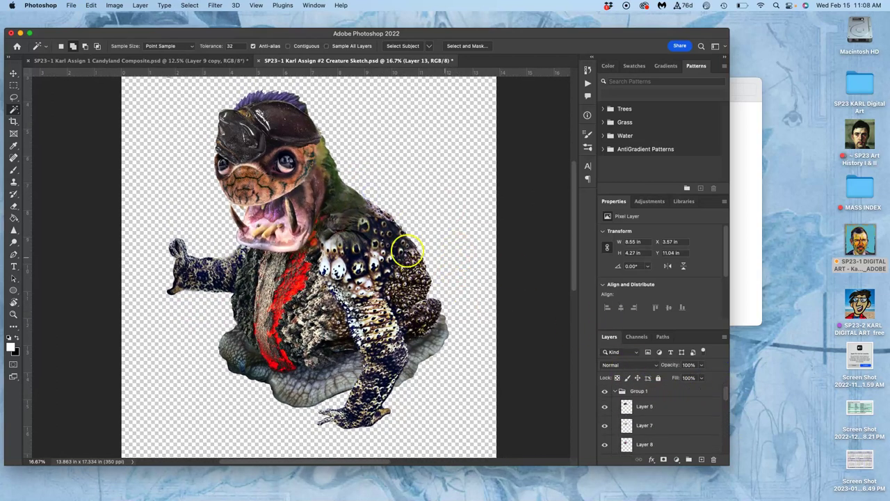
key("super+s")
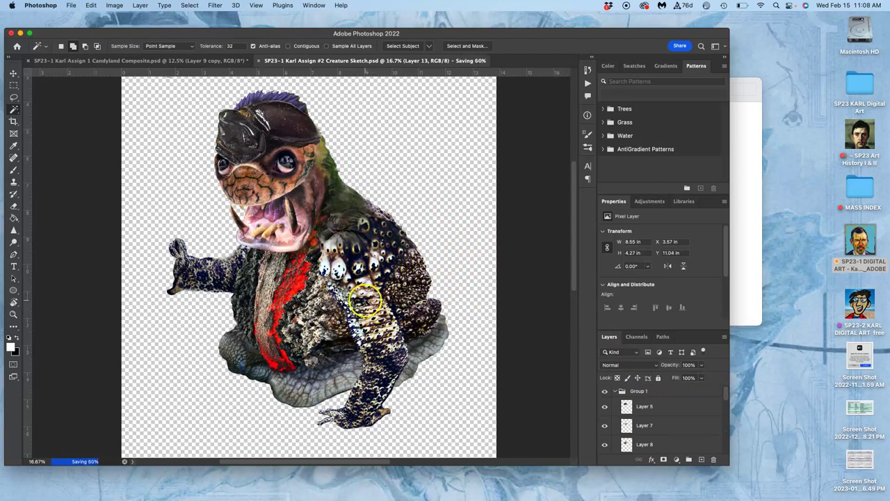
left_click(657, 394)
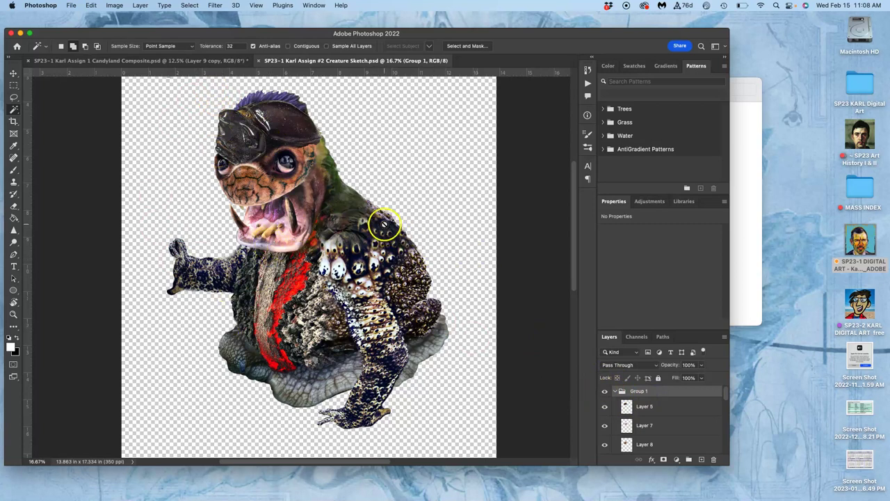
Step: Stamp all visible layers into a new Layer 15 and Option-click its eye to show only it
left_click(140, 5)
left_click(179, 346, "alt")
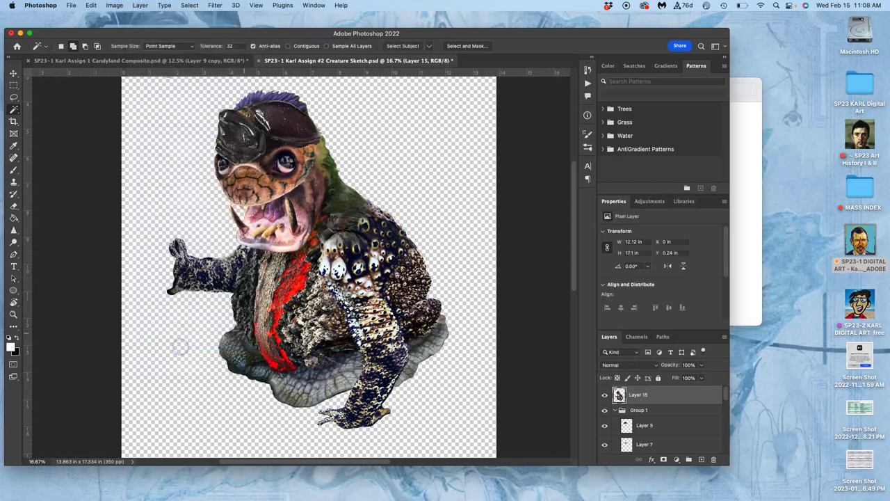
left_click(604, 395)
left_click(605, 395, "alt")
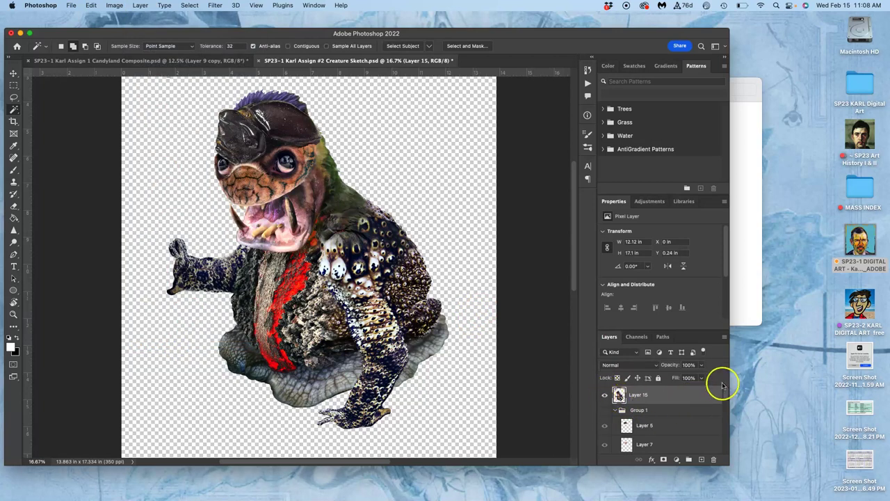
scroll(723, 391, "down", 2)
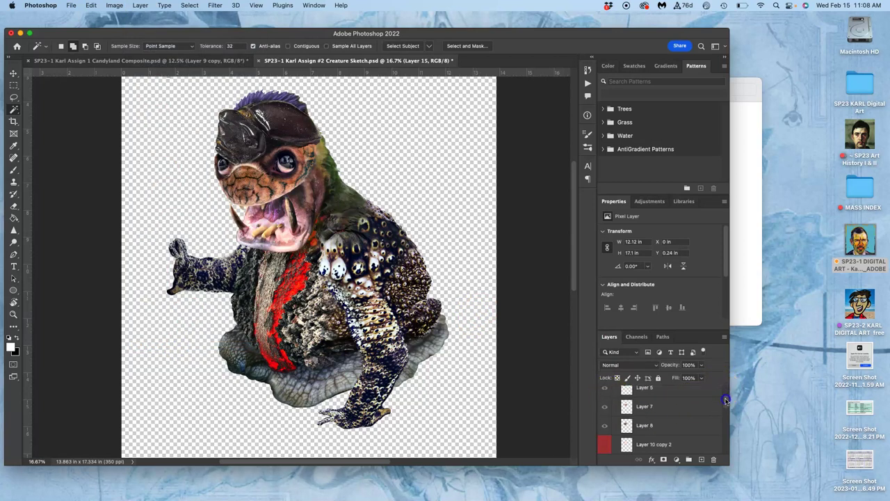
scroll(724, 390, "up", 2)
scroll(725, 389, "down", 1)
scroll(726, 389, "up", 1)
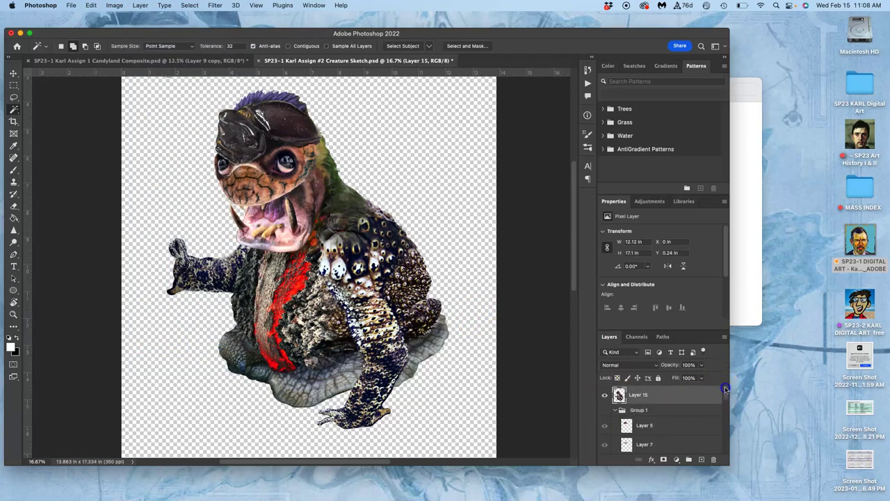
Step: Collapse Group 1, toggle Layer 14, and check the Background layer before hiding it again
left_click(617, 410)
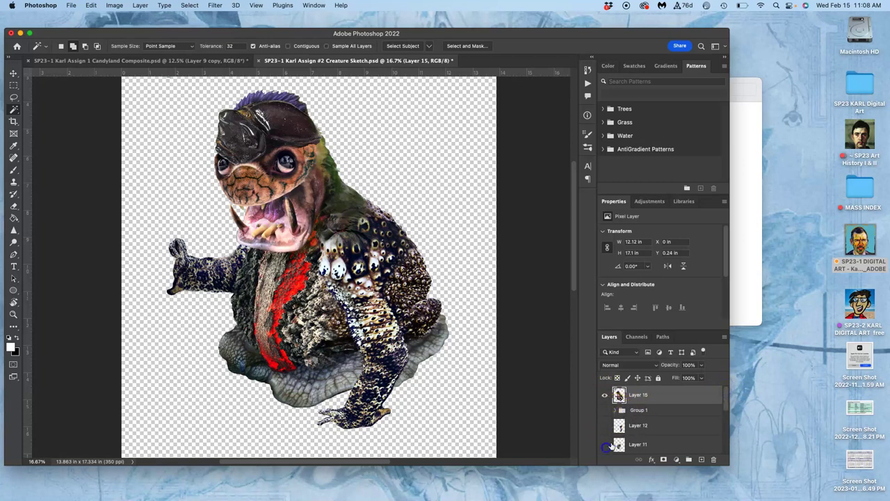
left_click_drag(725, 403, 727, 412)
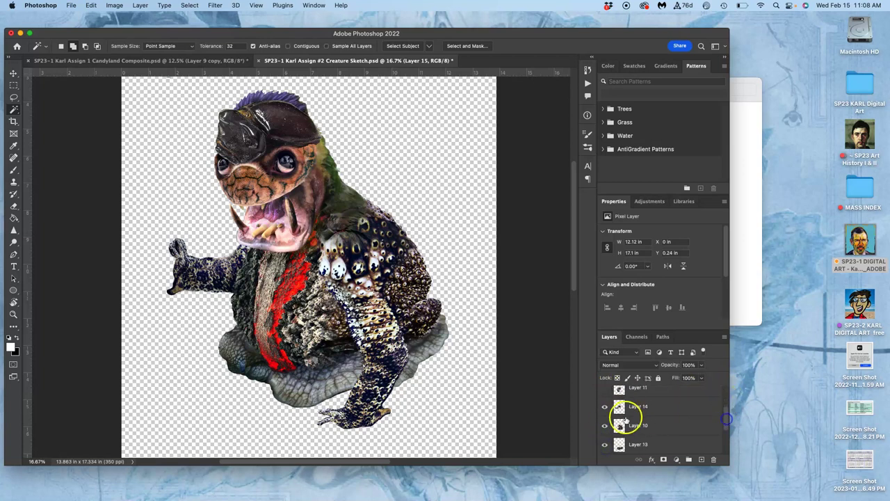
left_click(604, 408)
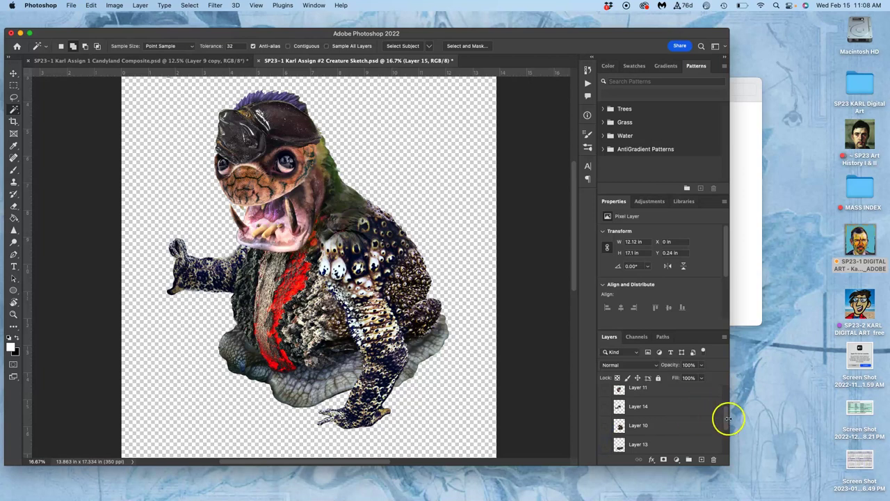
left_click_drag(728, 431, 726, 445)
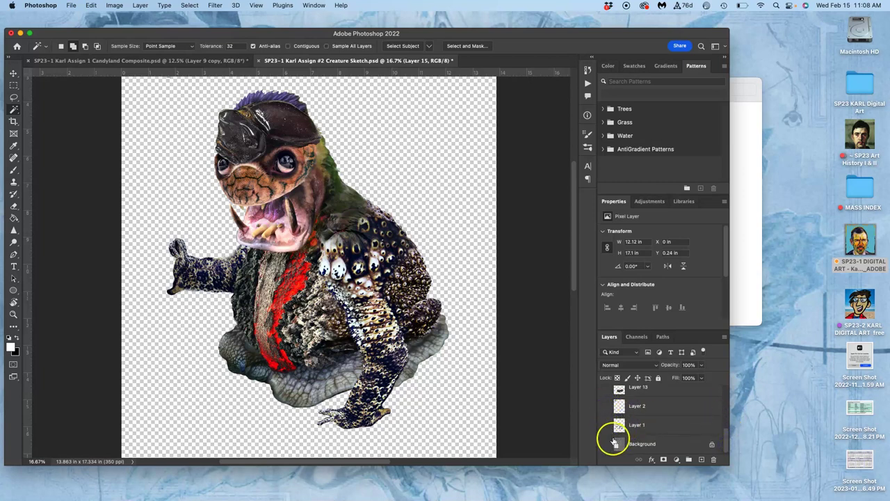
left_click(605, 444)
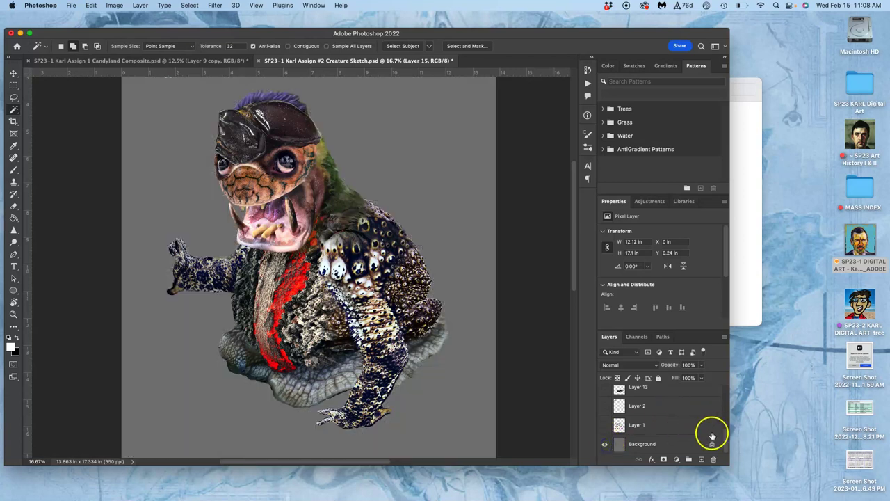
left_click(604, 443)
left_click_drag(725, 438, 726, 393)
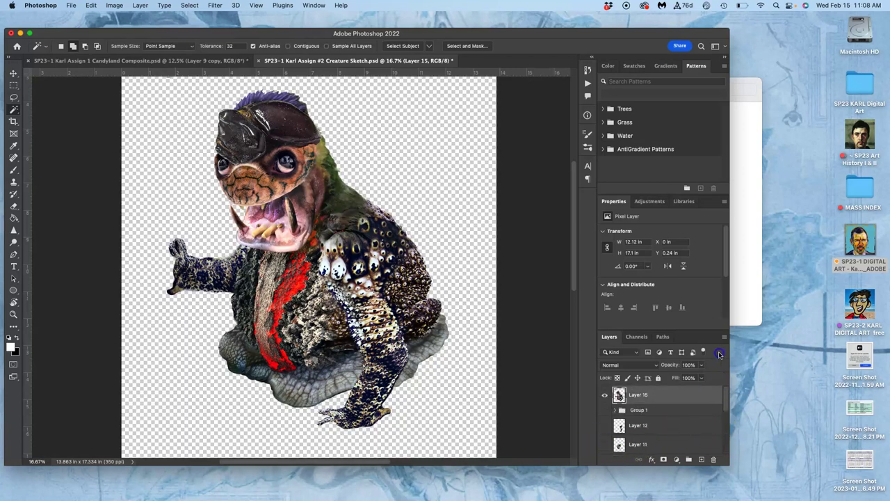
left_click(659, 386)
Step: Stamp visible layers into a new Layer 16, hide Layer 15, and choose the Dodge tool
left_click(141, 5)
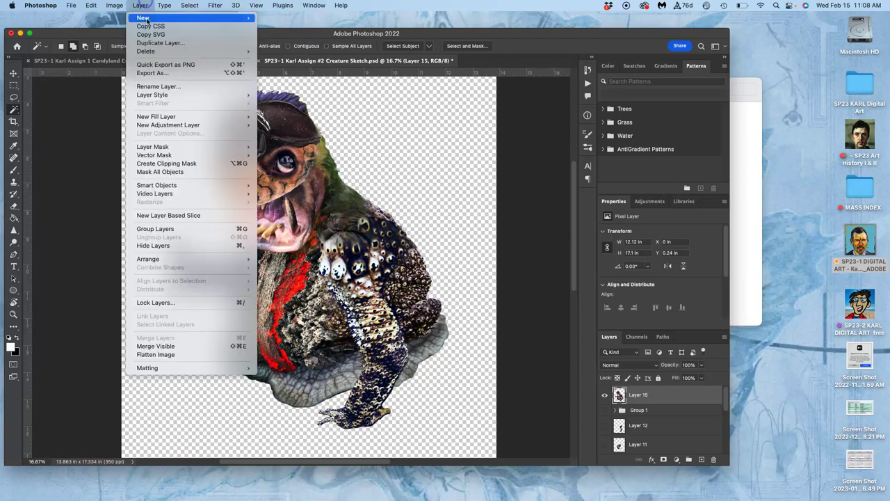
left_click(168, 347, "alt")
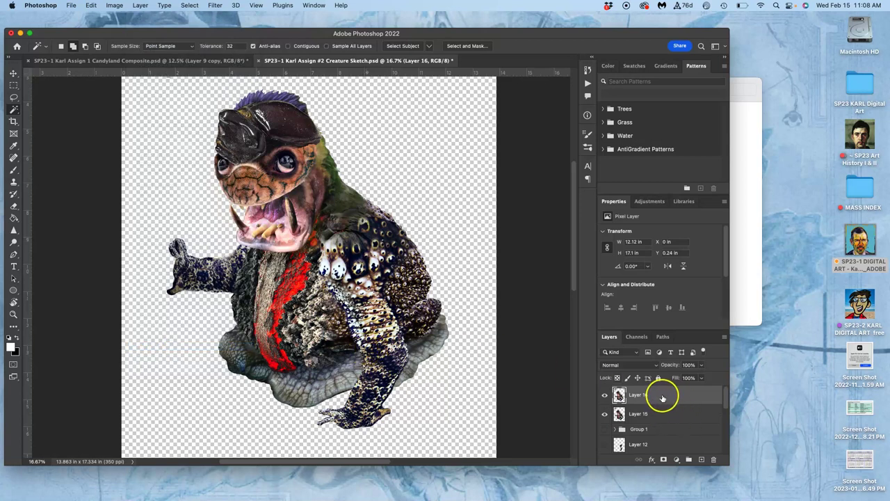
left_click(605, 414)
left_click(604, 395)
left_click(604, 396)
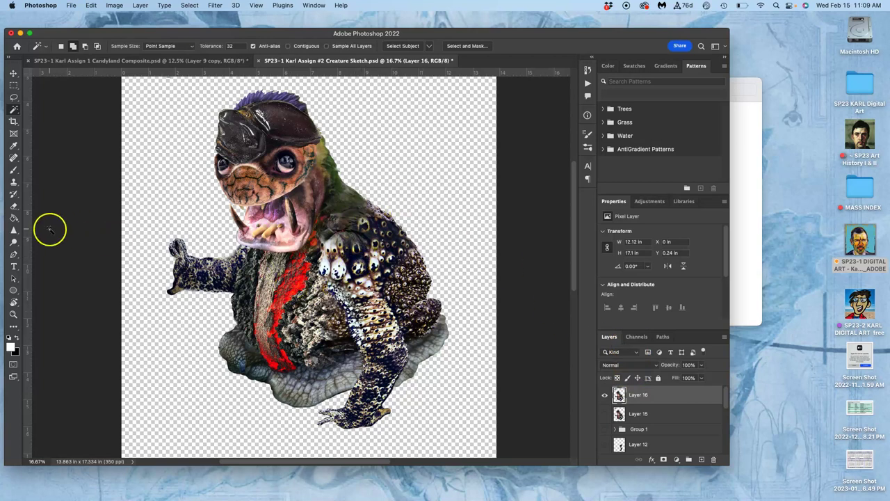
left_click(13, 243)
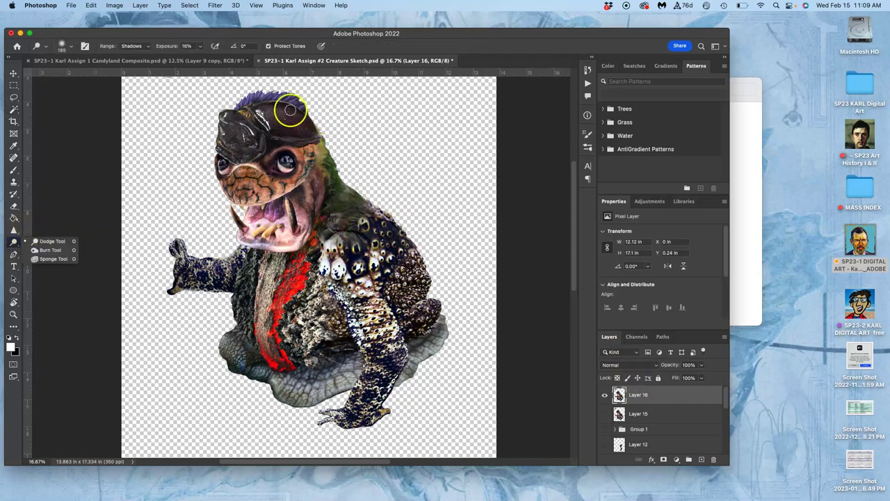